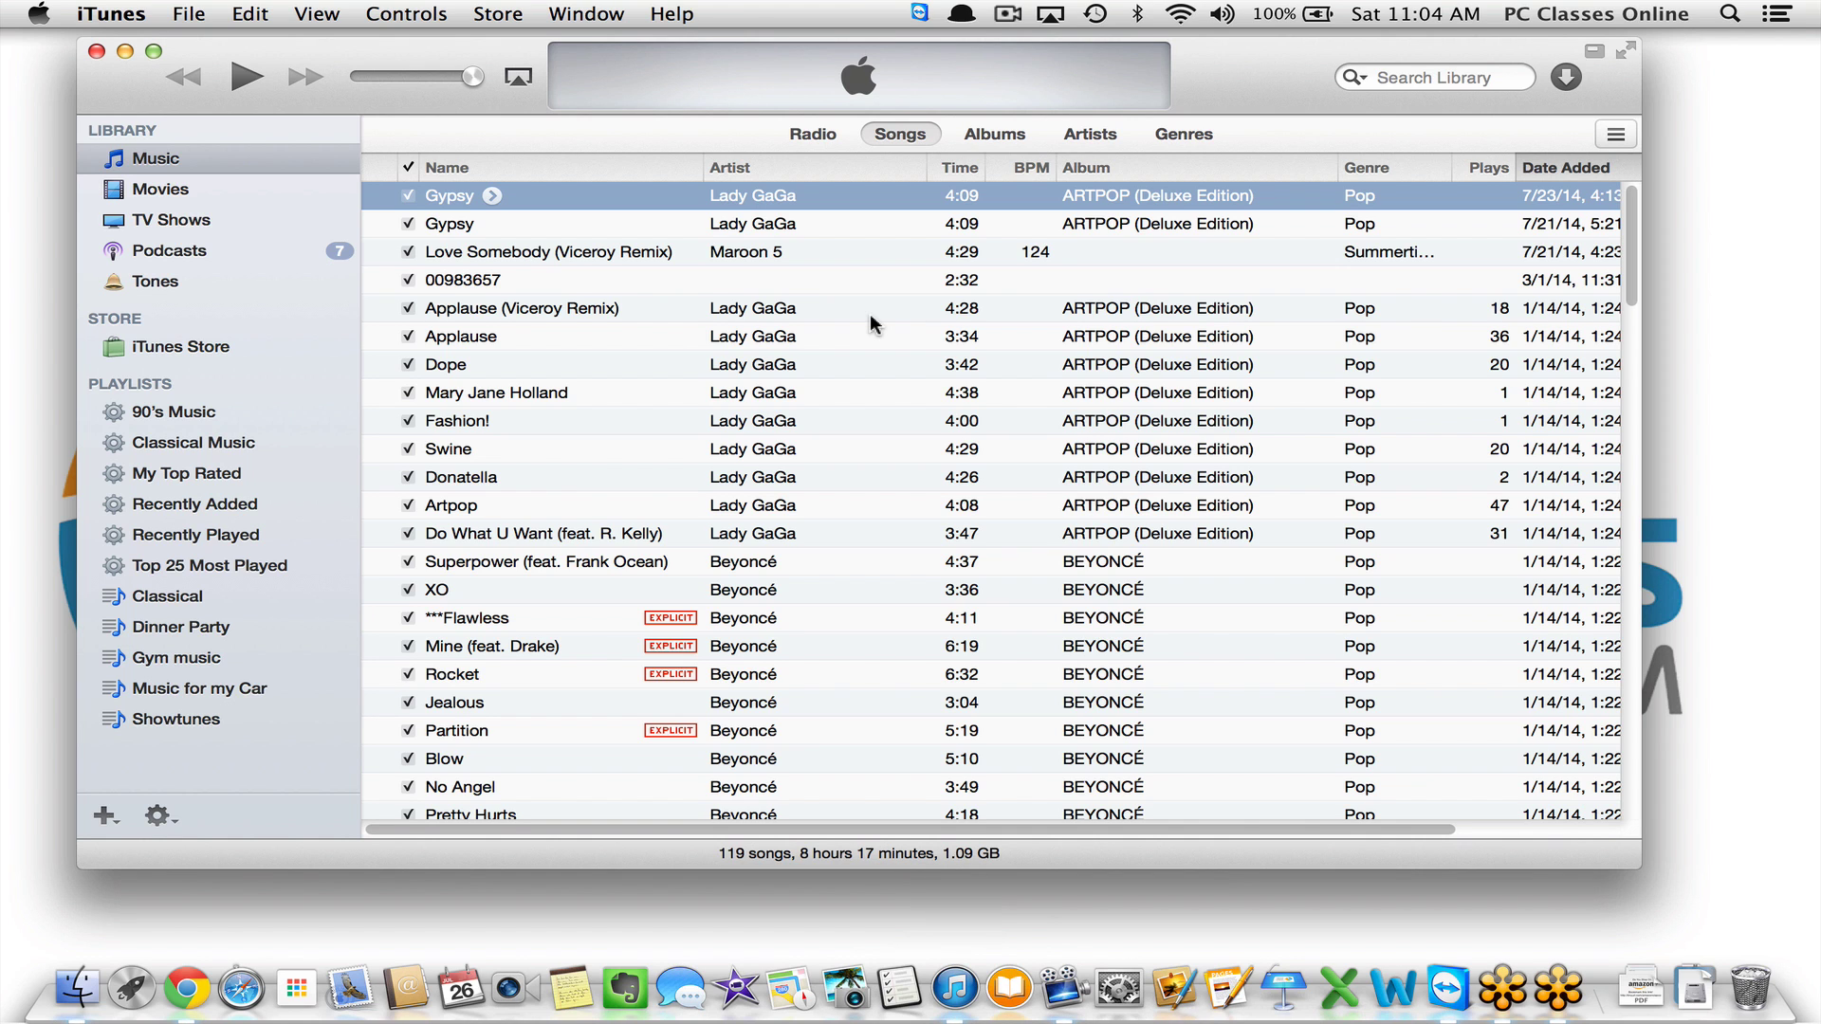
# Open the playback options in the song info of "Some Nights" by Fun. from the music library
pyautogui.scroll(-10, 793, 408)
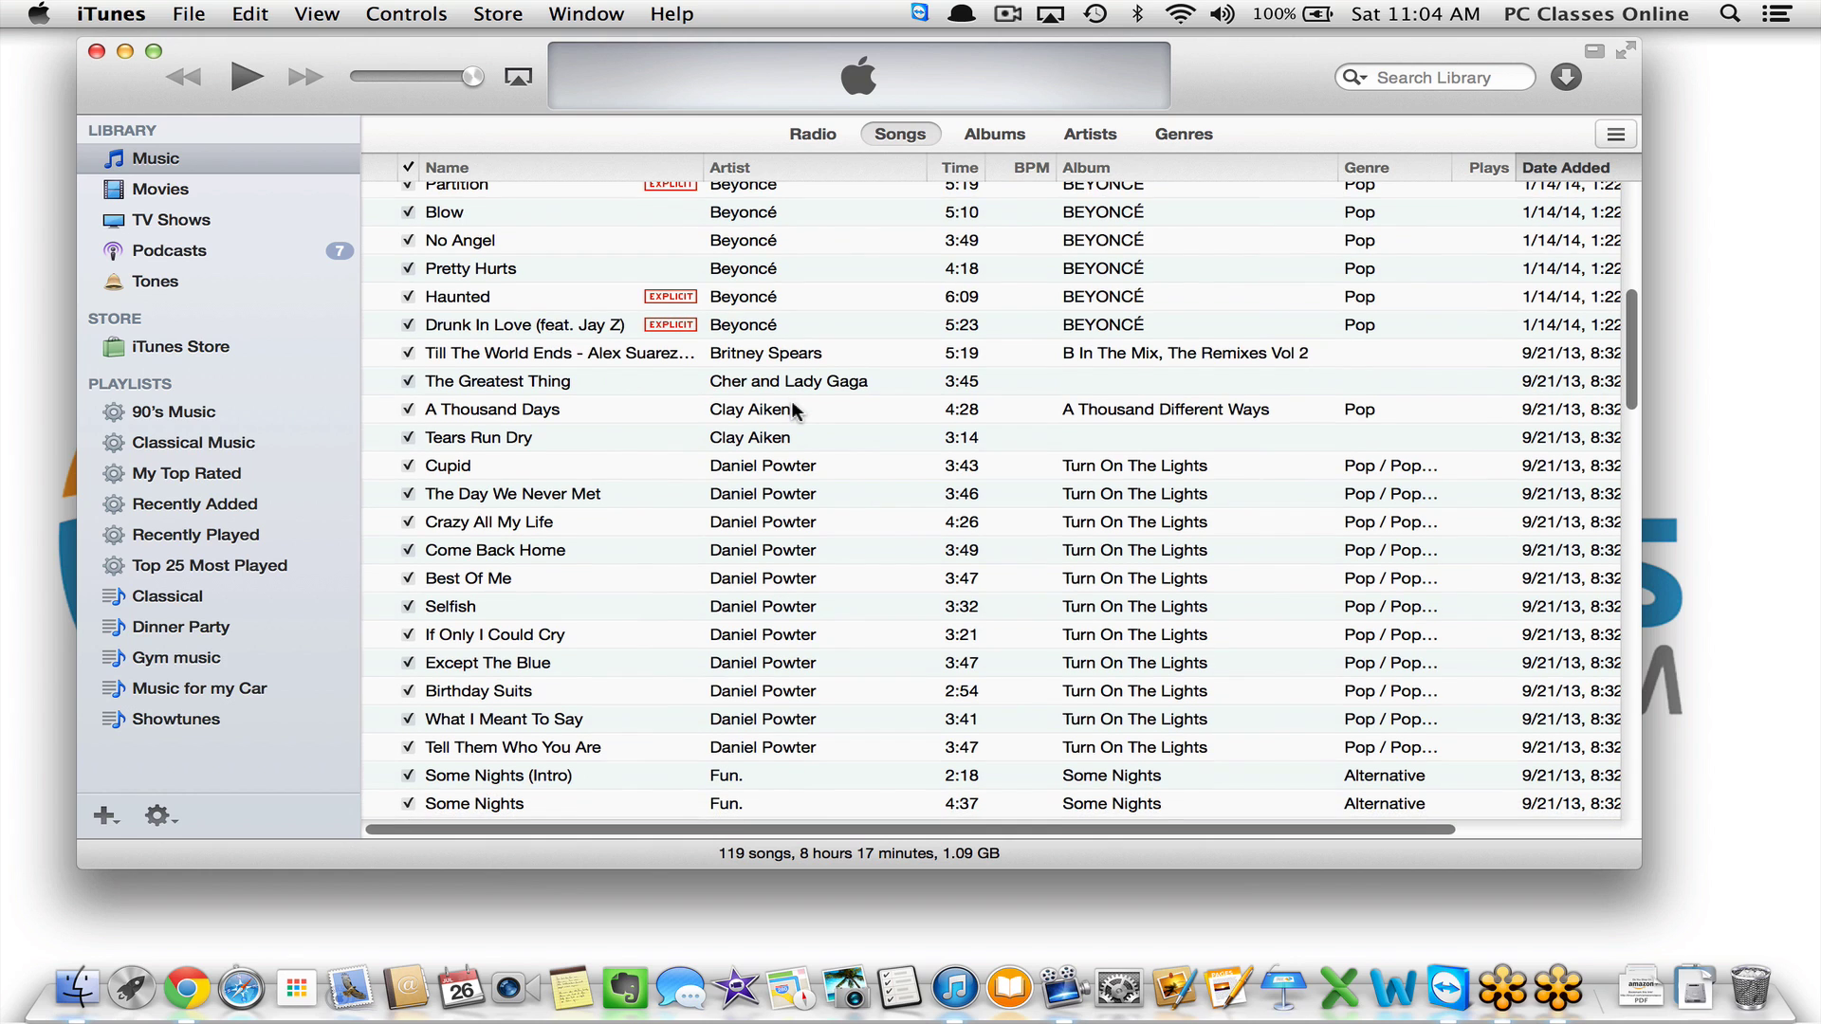
pyautogui.scroll(-2, 793, 408)
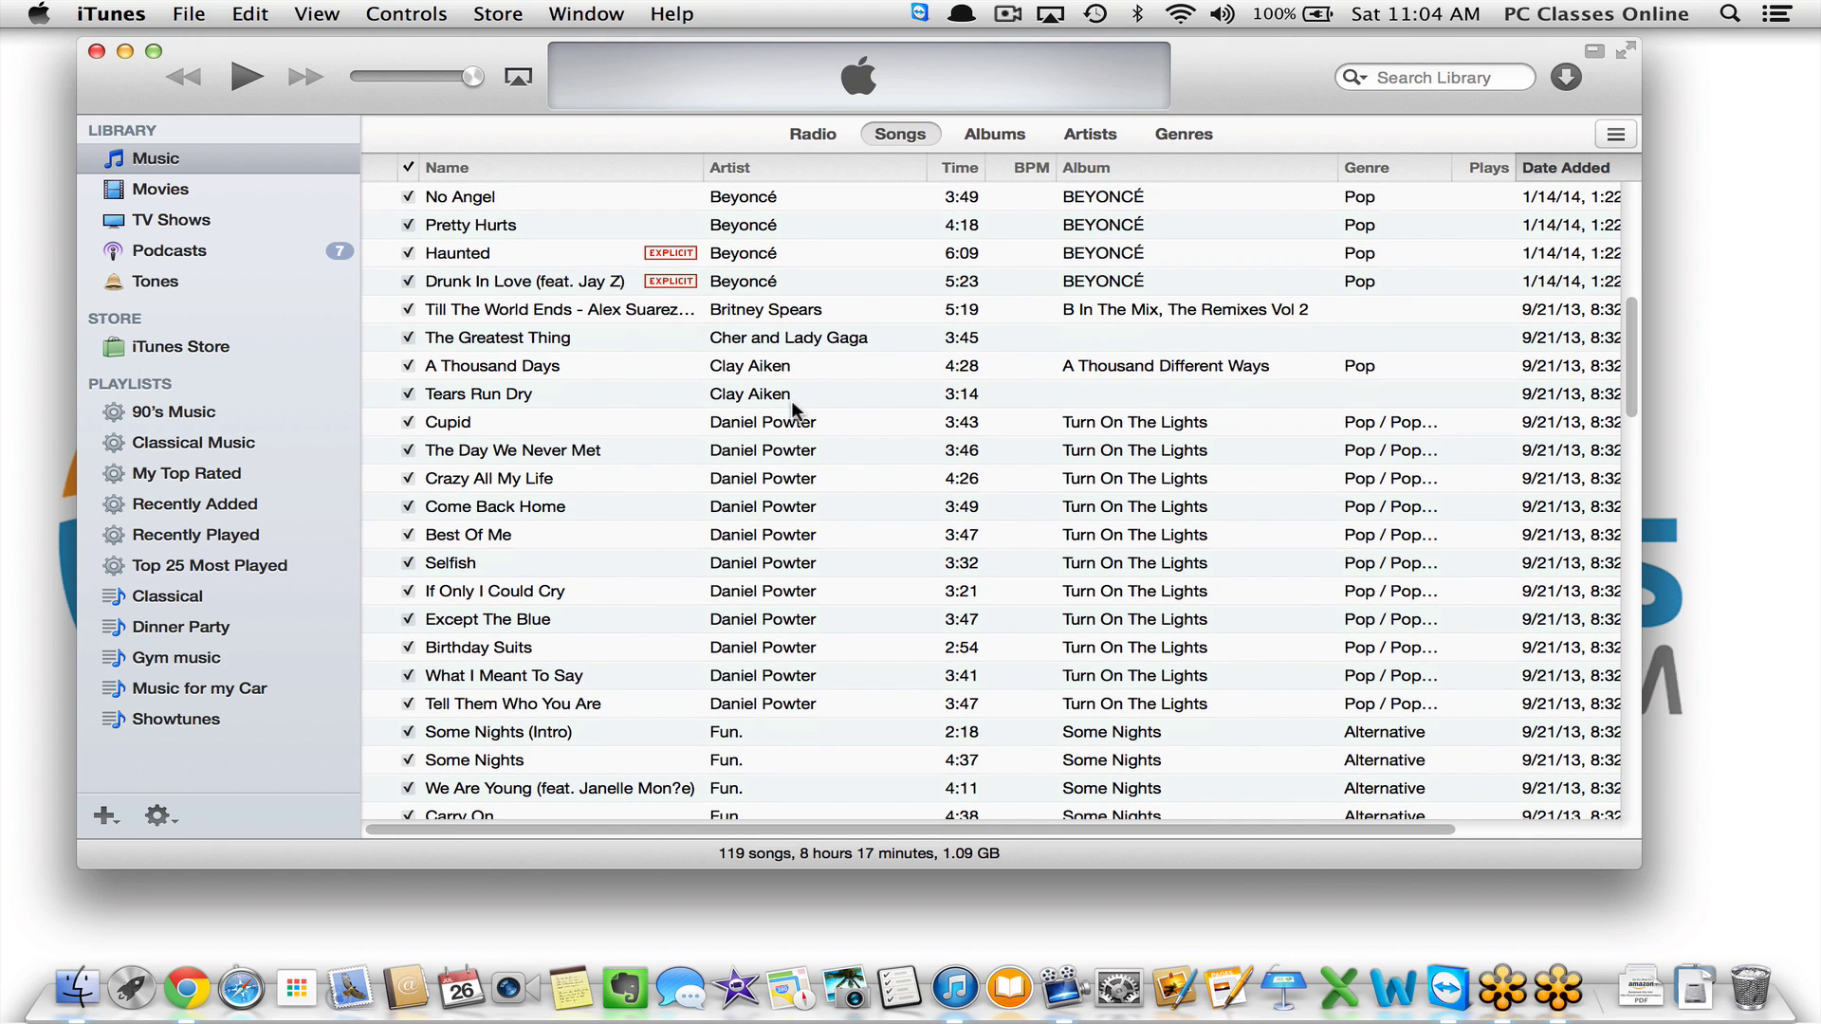
pyautogui.scroll(-9, 793, 410)
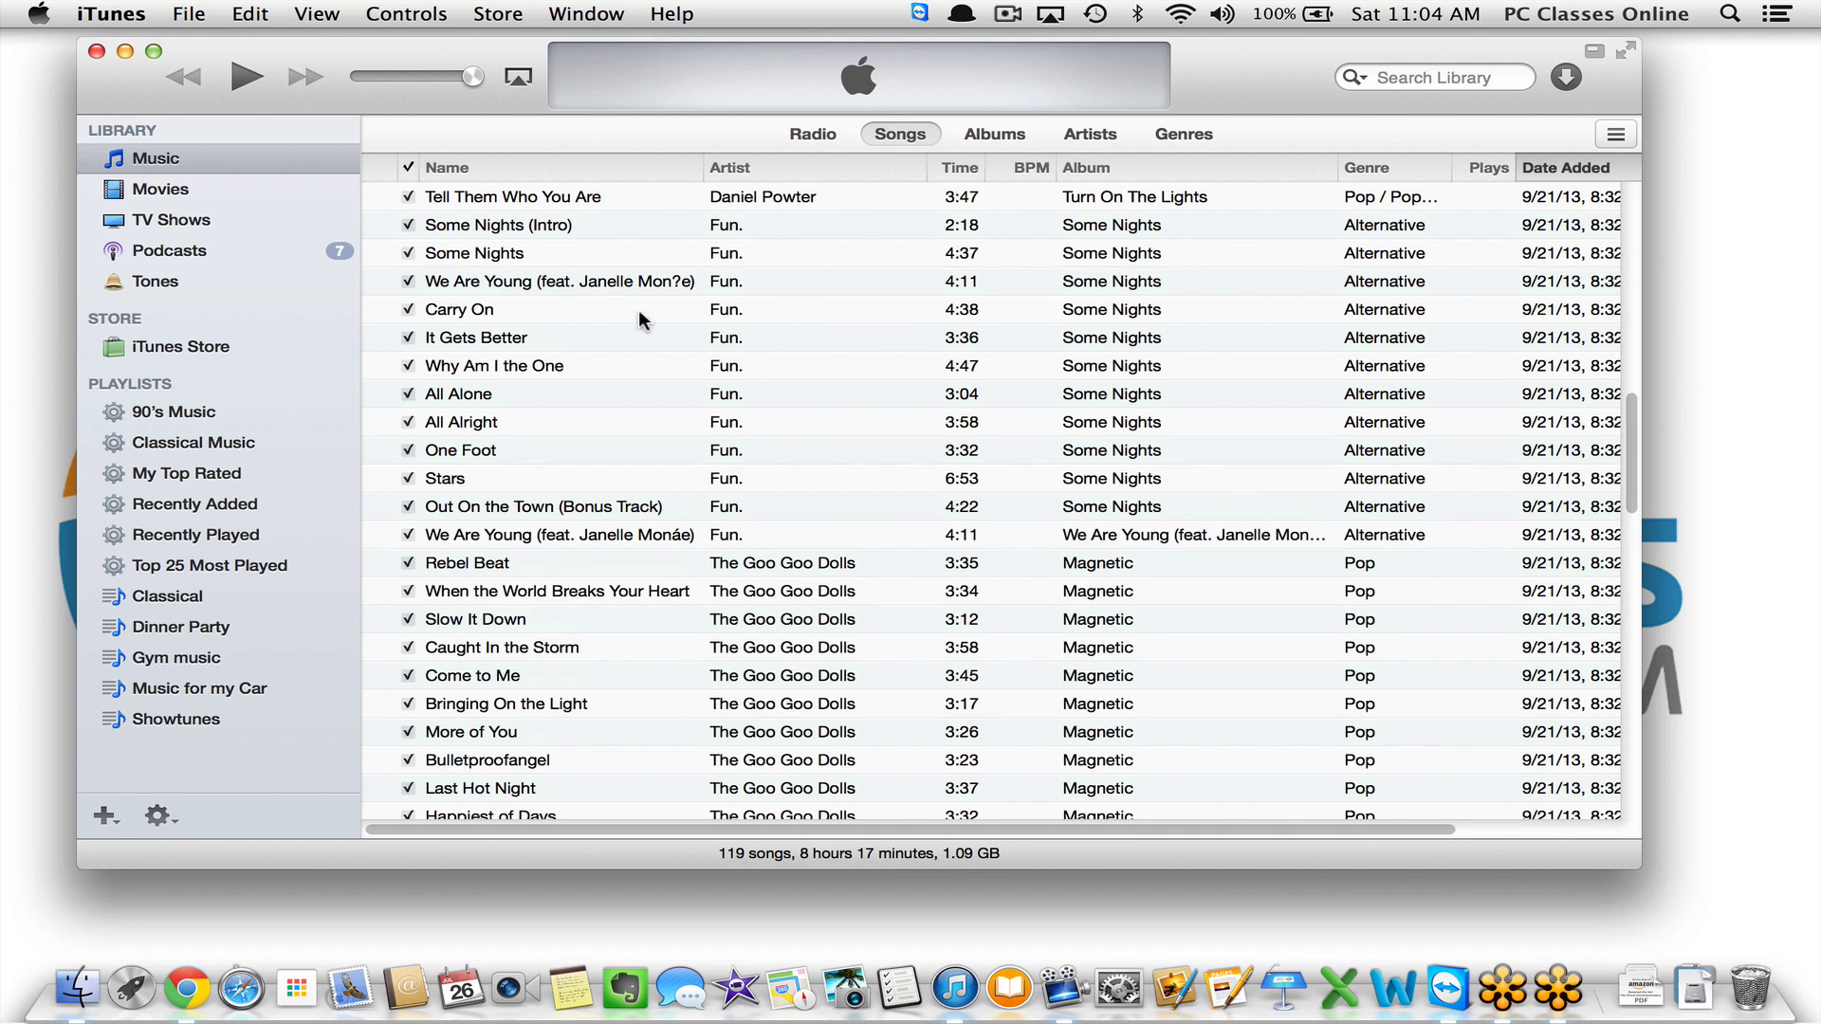
pyautogui.click(776, 252)
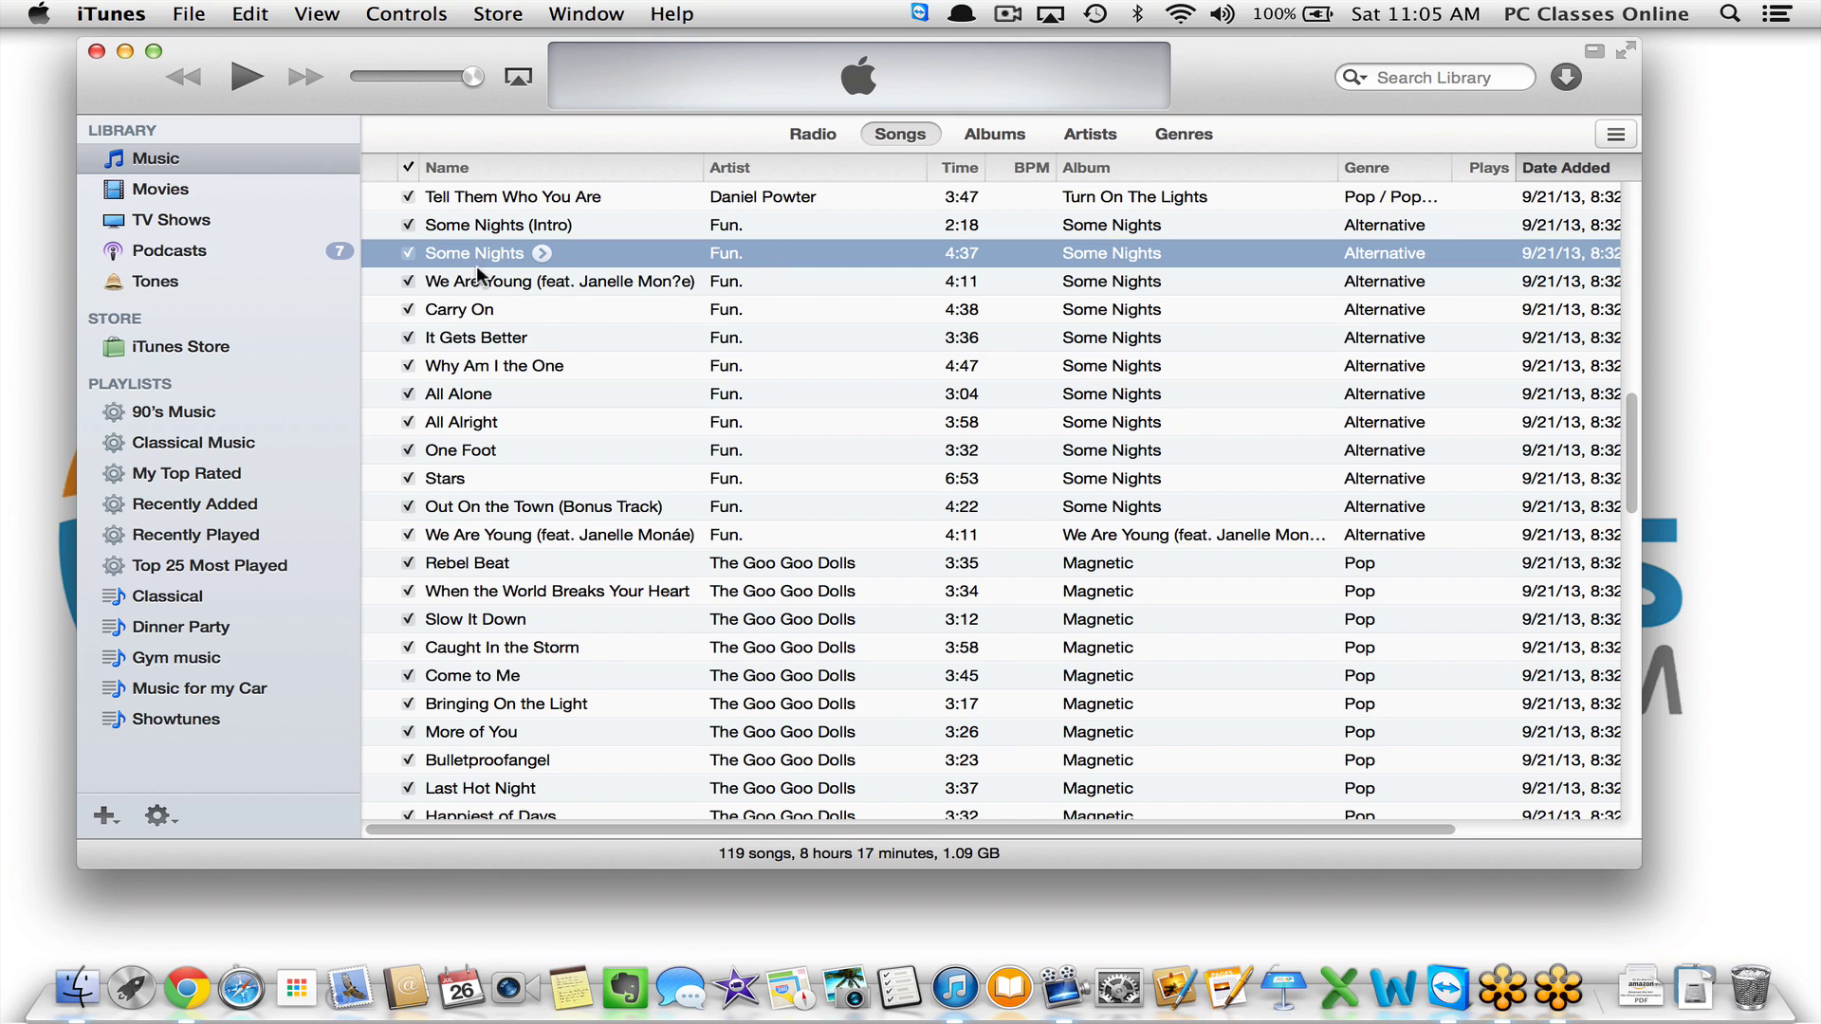
pyautogui.rightClick(626, 259)
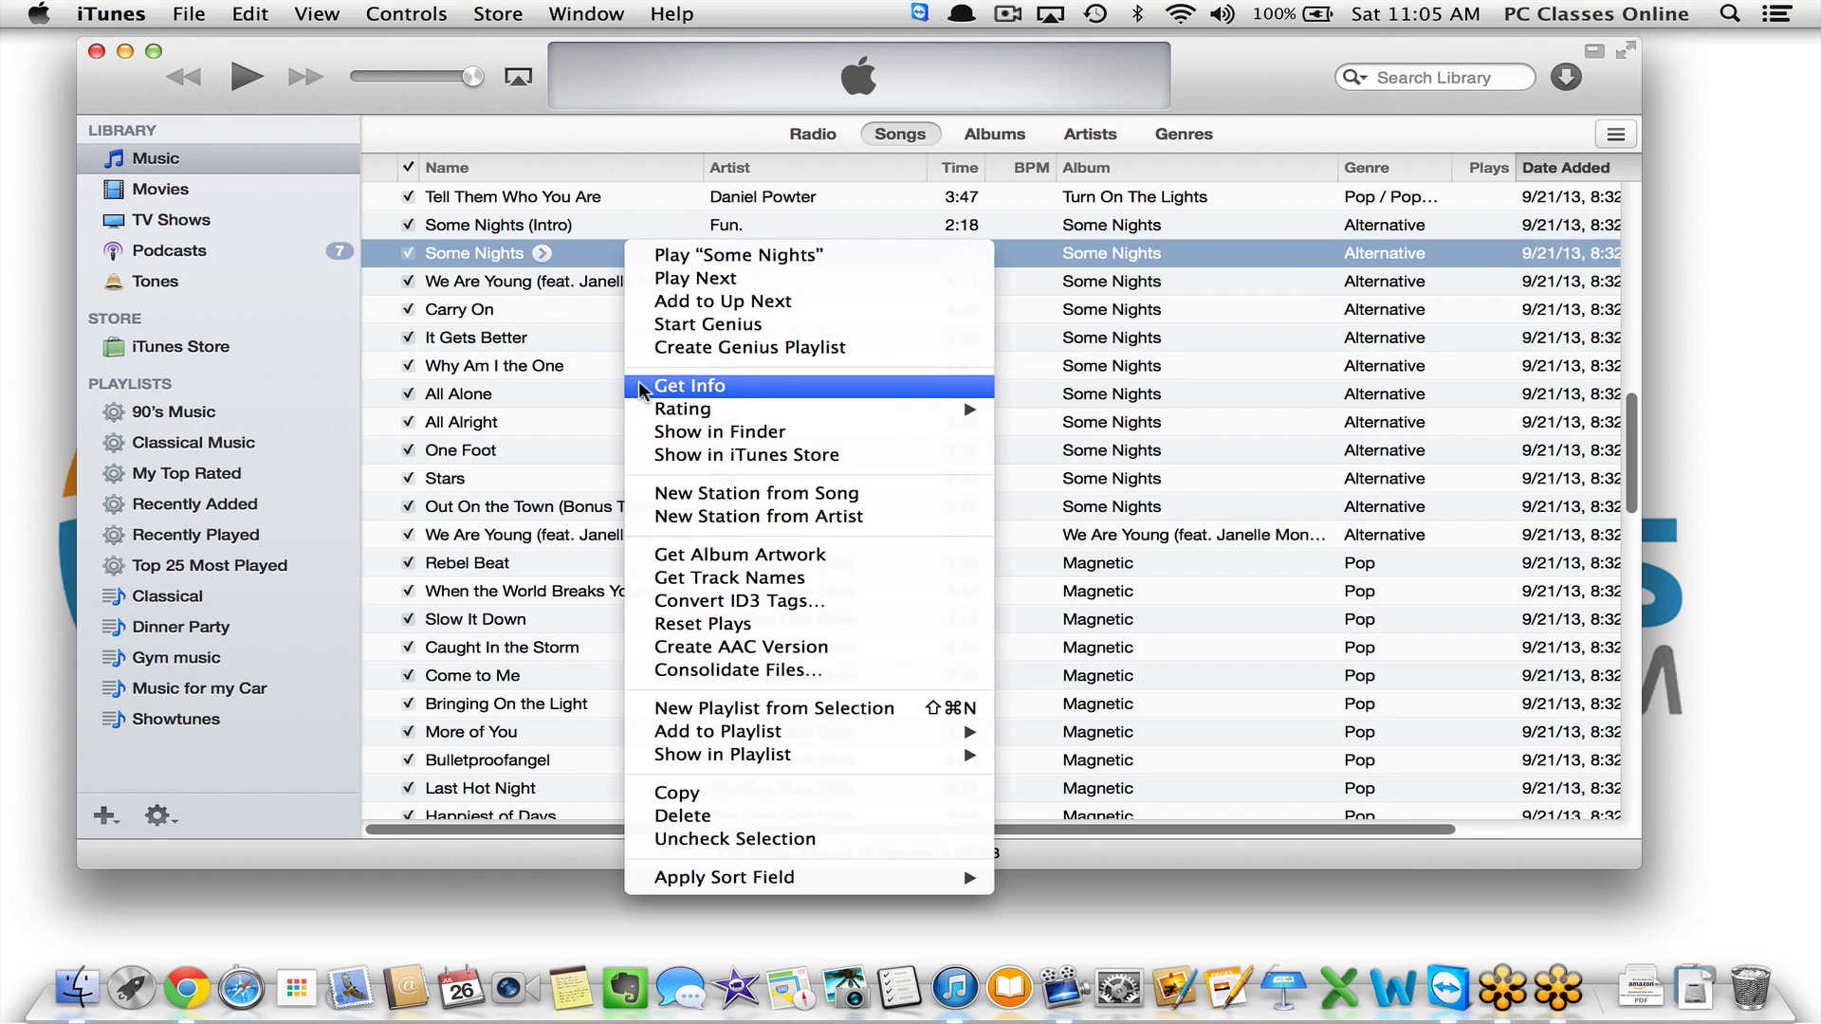
pyautogui.click(762, 384)
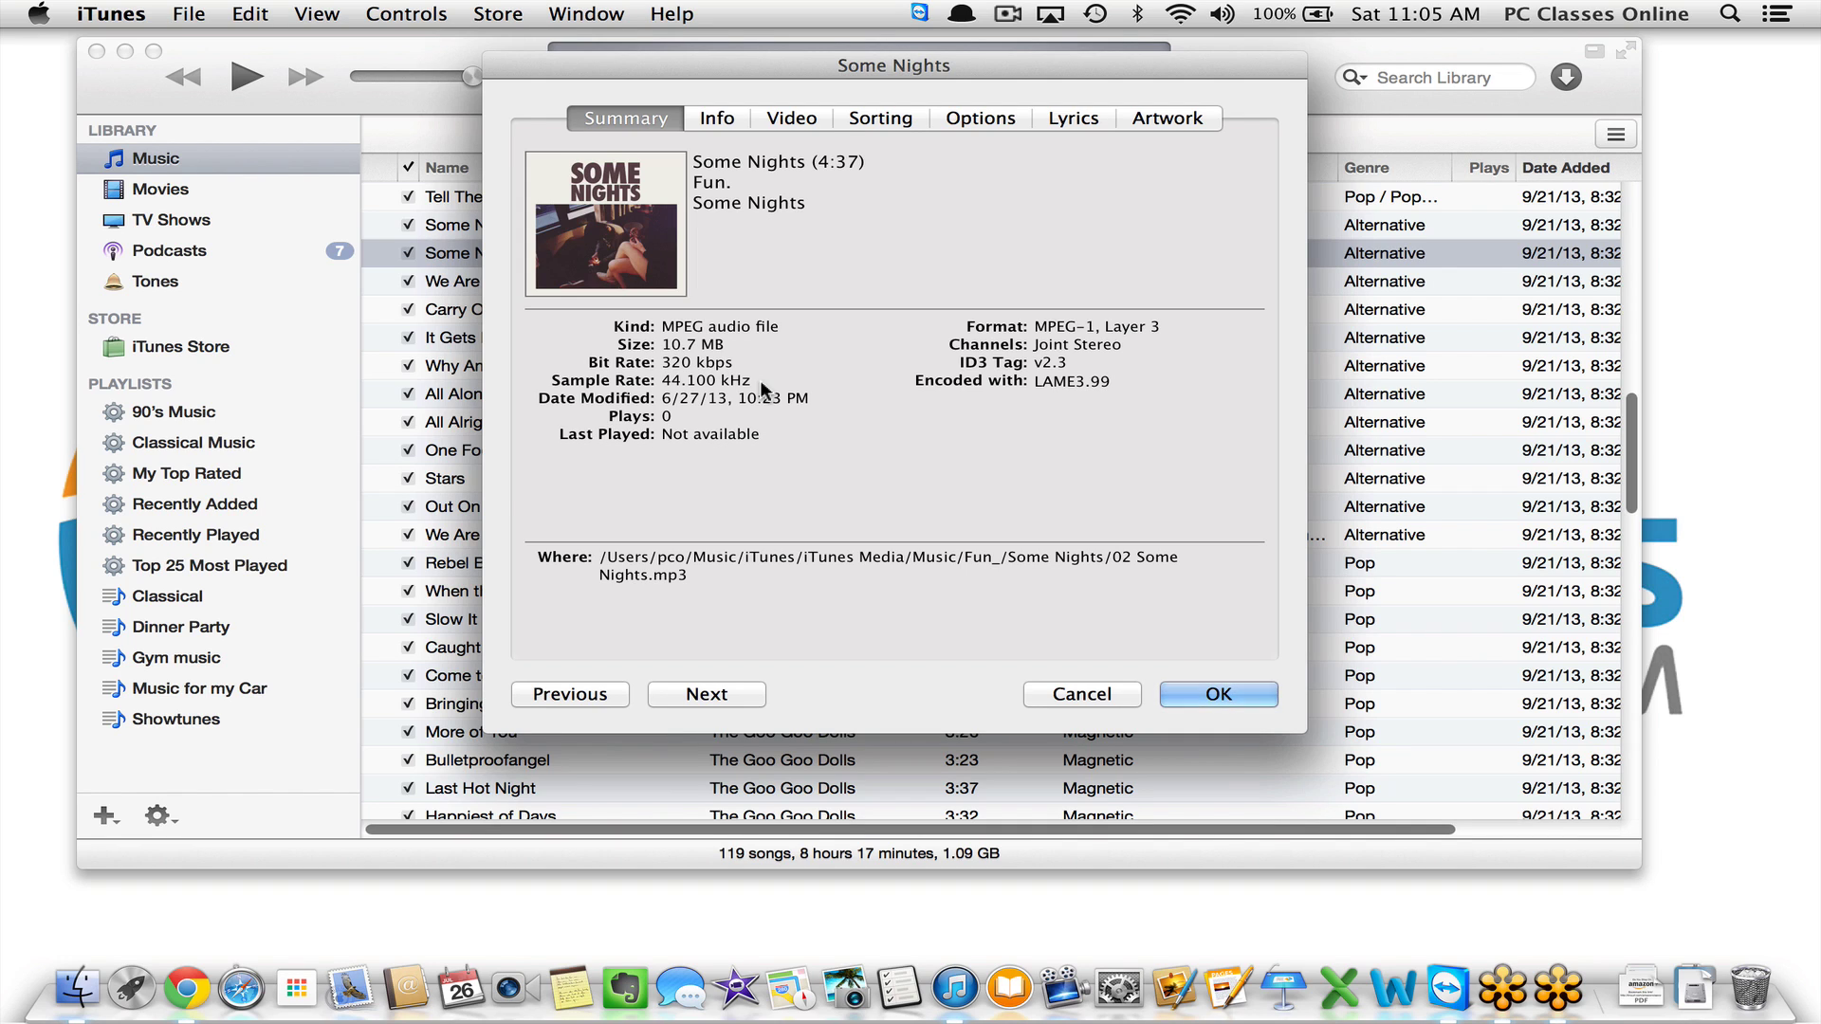
pyautogui.click(719, 118)
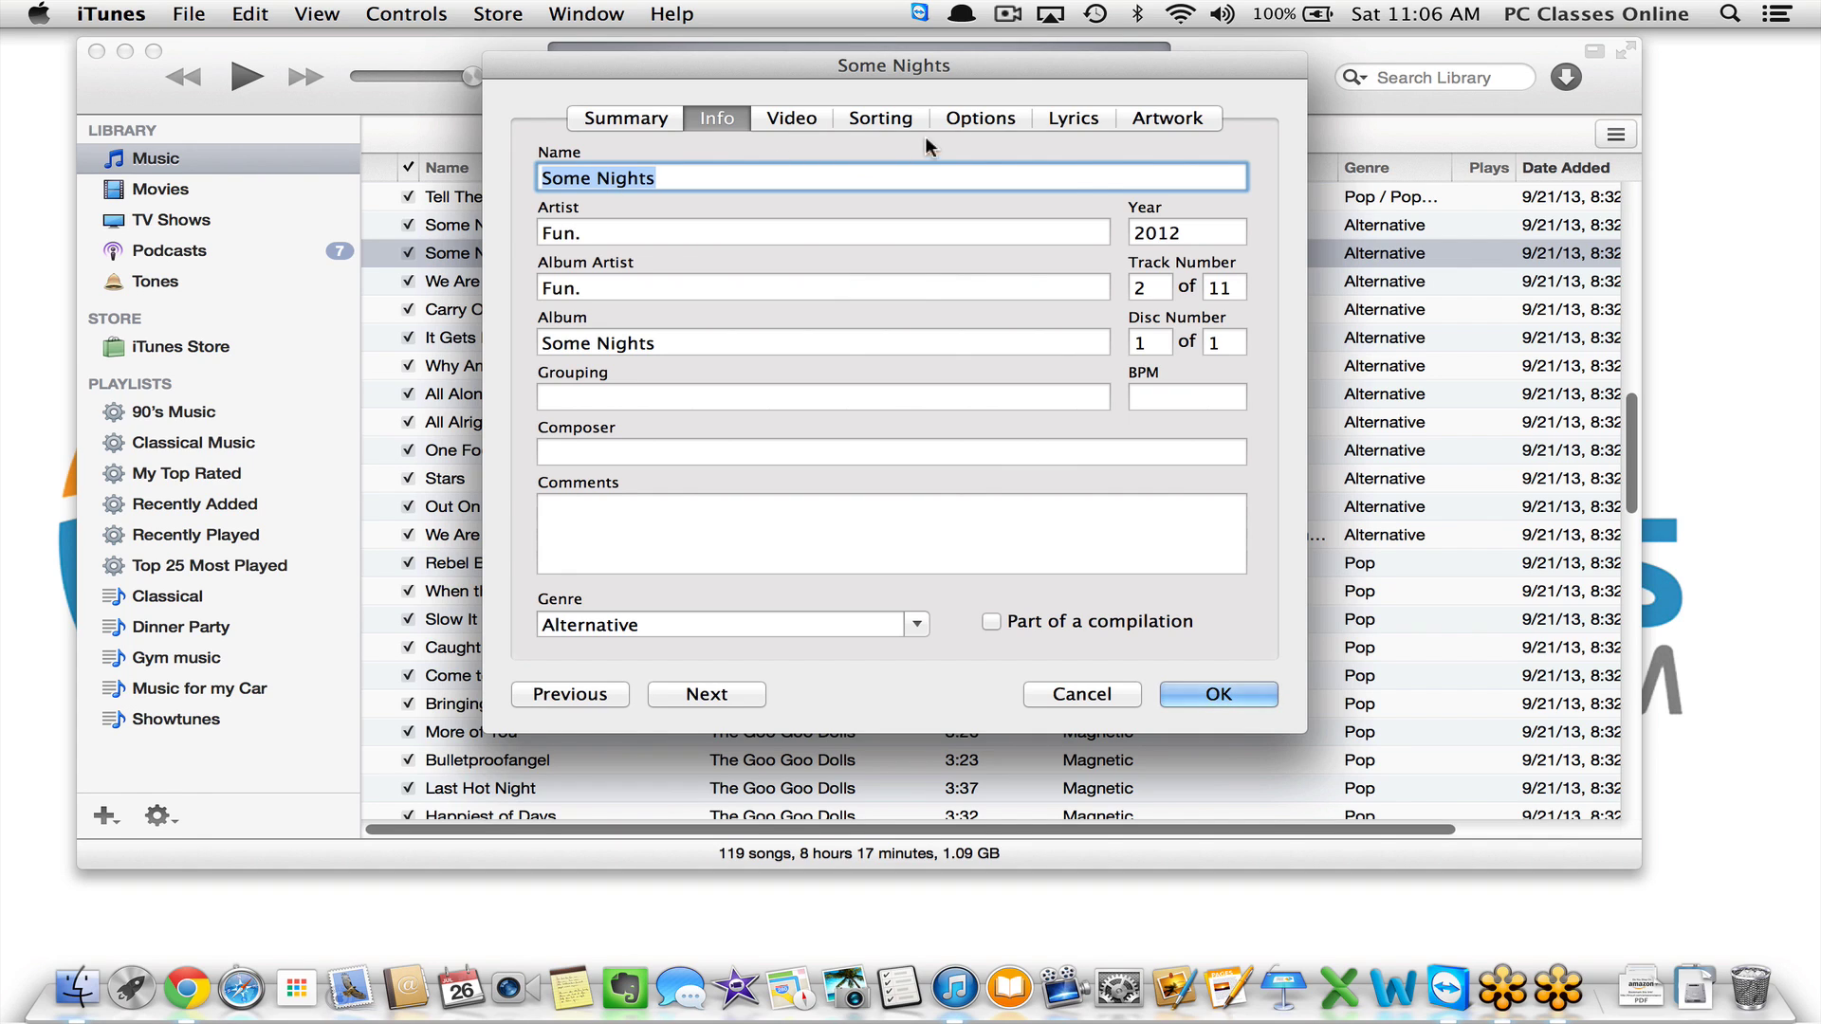
pyautogui.click(960, 121)
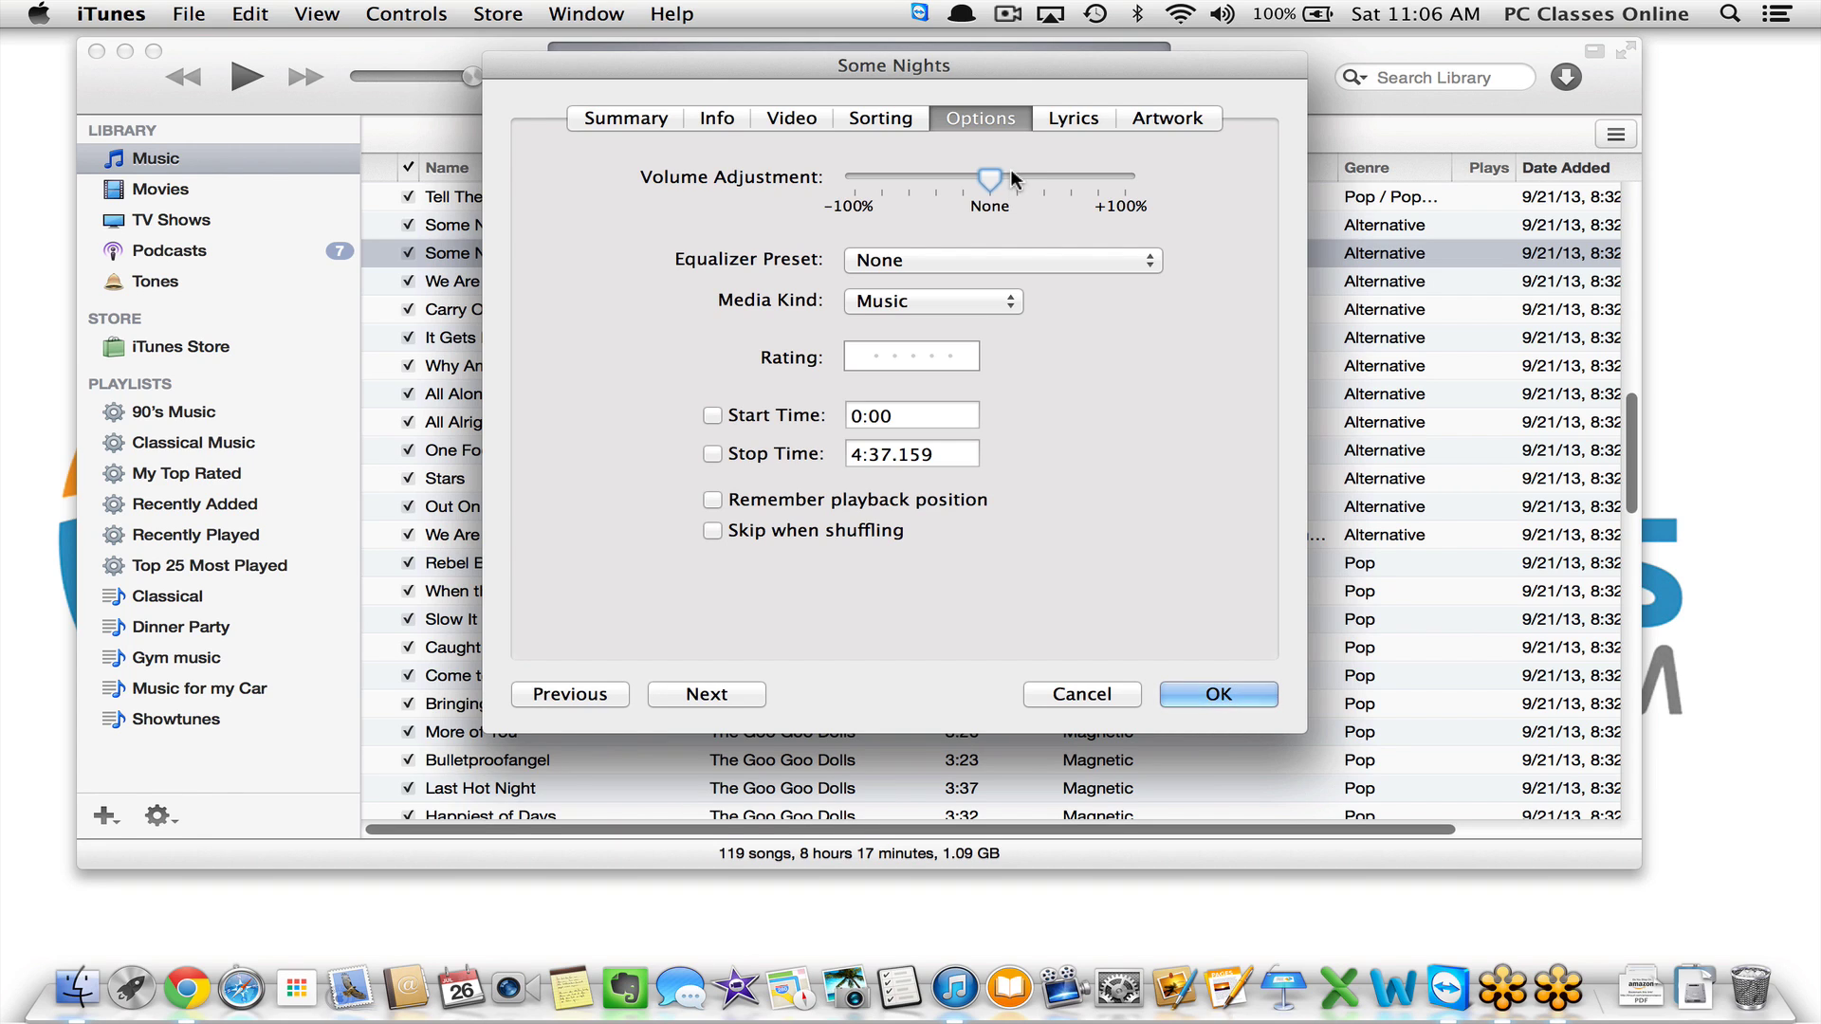
# Raise the song's volume adjustment above None, enable a stop time of 0:30, and save the options
pyautogui.moveTo(1030, 181); pyautogui.dragTo(1046, 180)
pyautogui.click(711, 459)
pyautogui.click(851, 458)
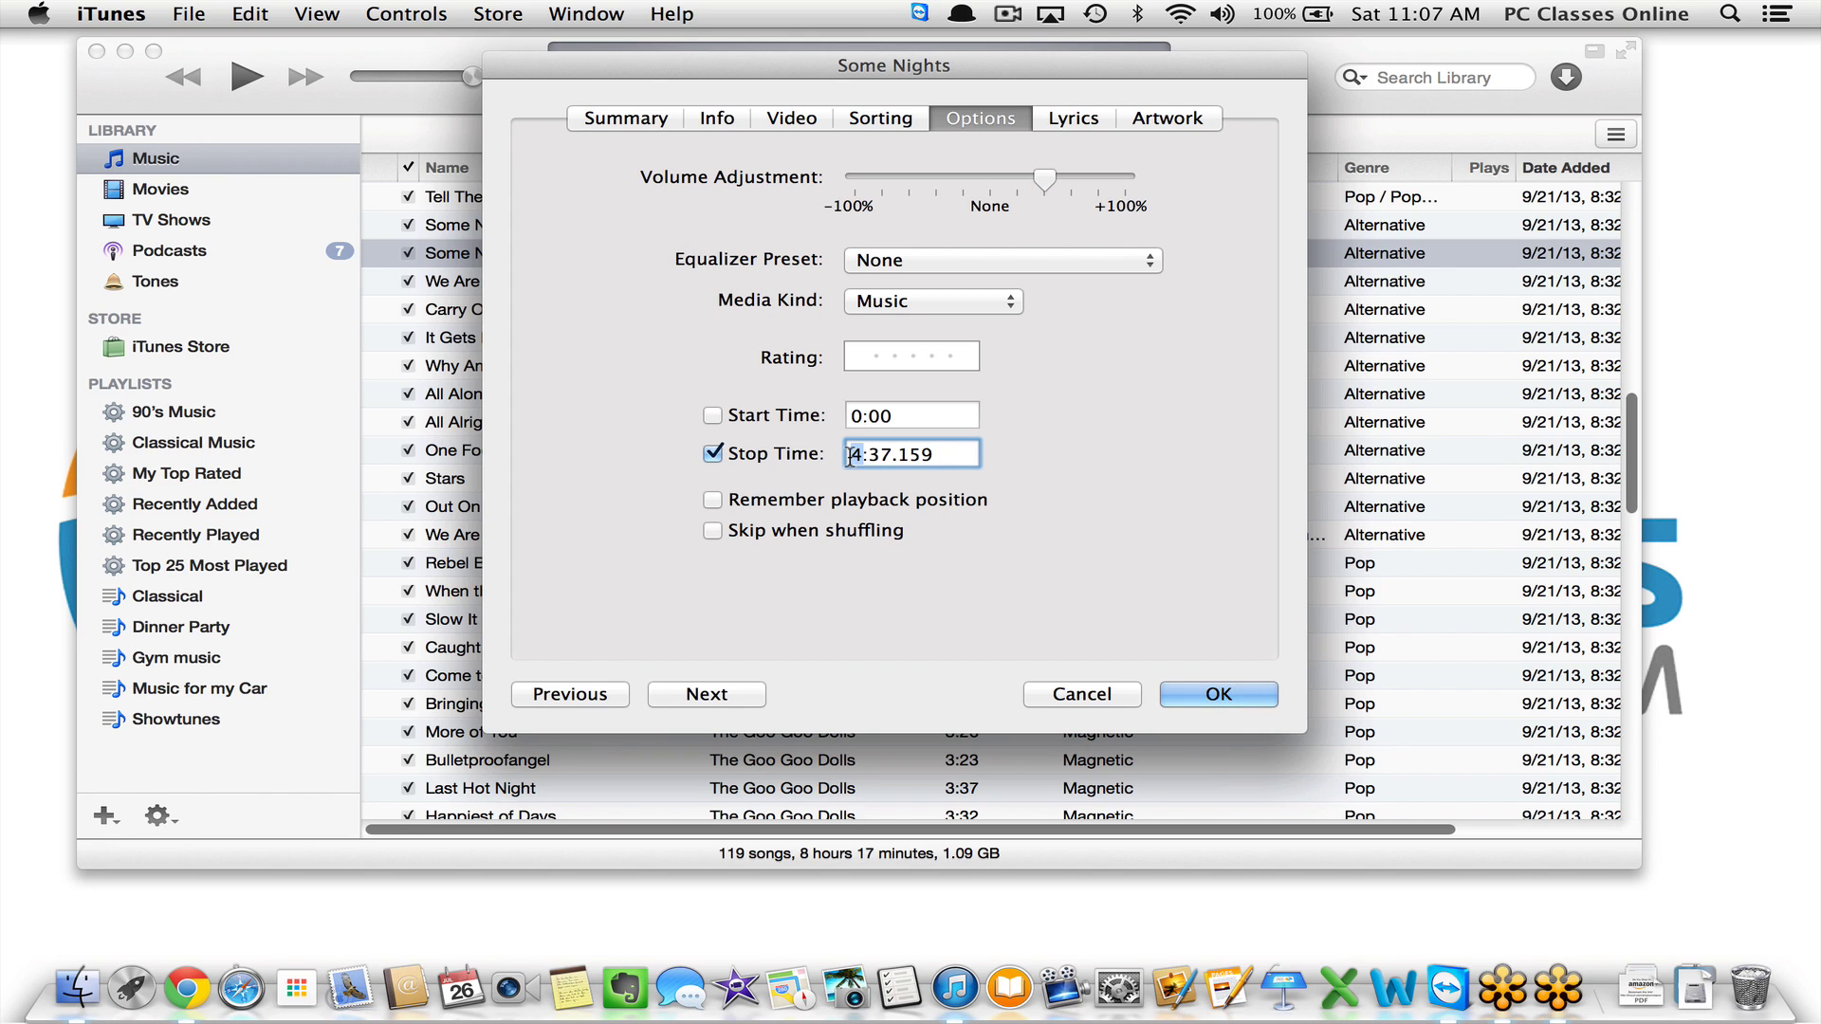
pyautogui.moveTo(852, 457); pyautogui.dragTo(935, 456)
pyautogui.write('0')
pyautogui.press('BackSpace')
pyautogui.write('0')
pyautogui.press('BackSpace')
pyautogui.press('BackSpace')
pyautogui.press('BackSpace')
pyautogui.write('0')
pyautogui.click(1210, 696)
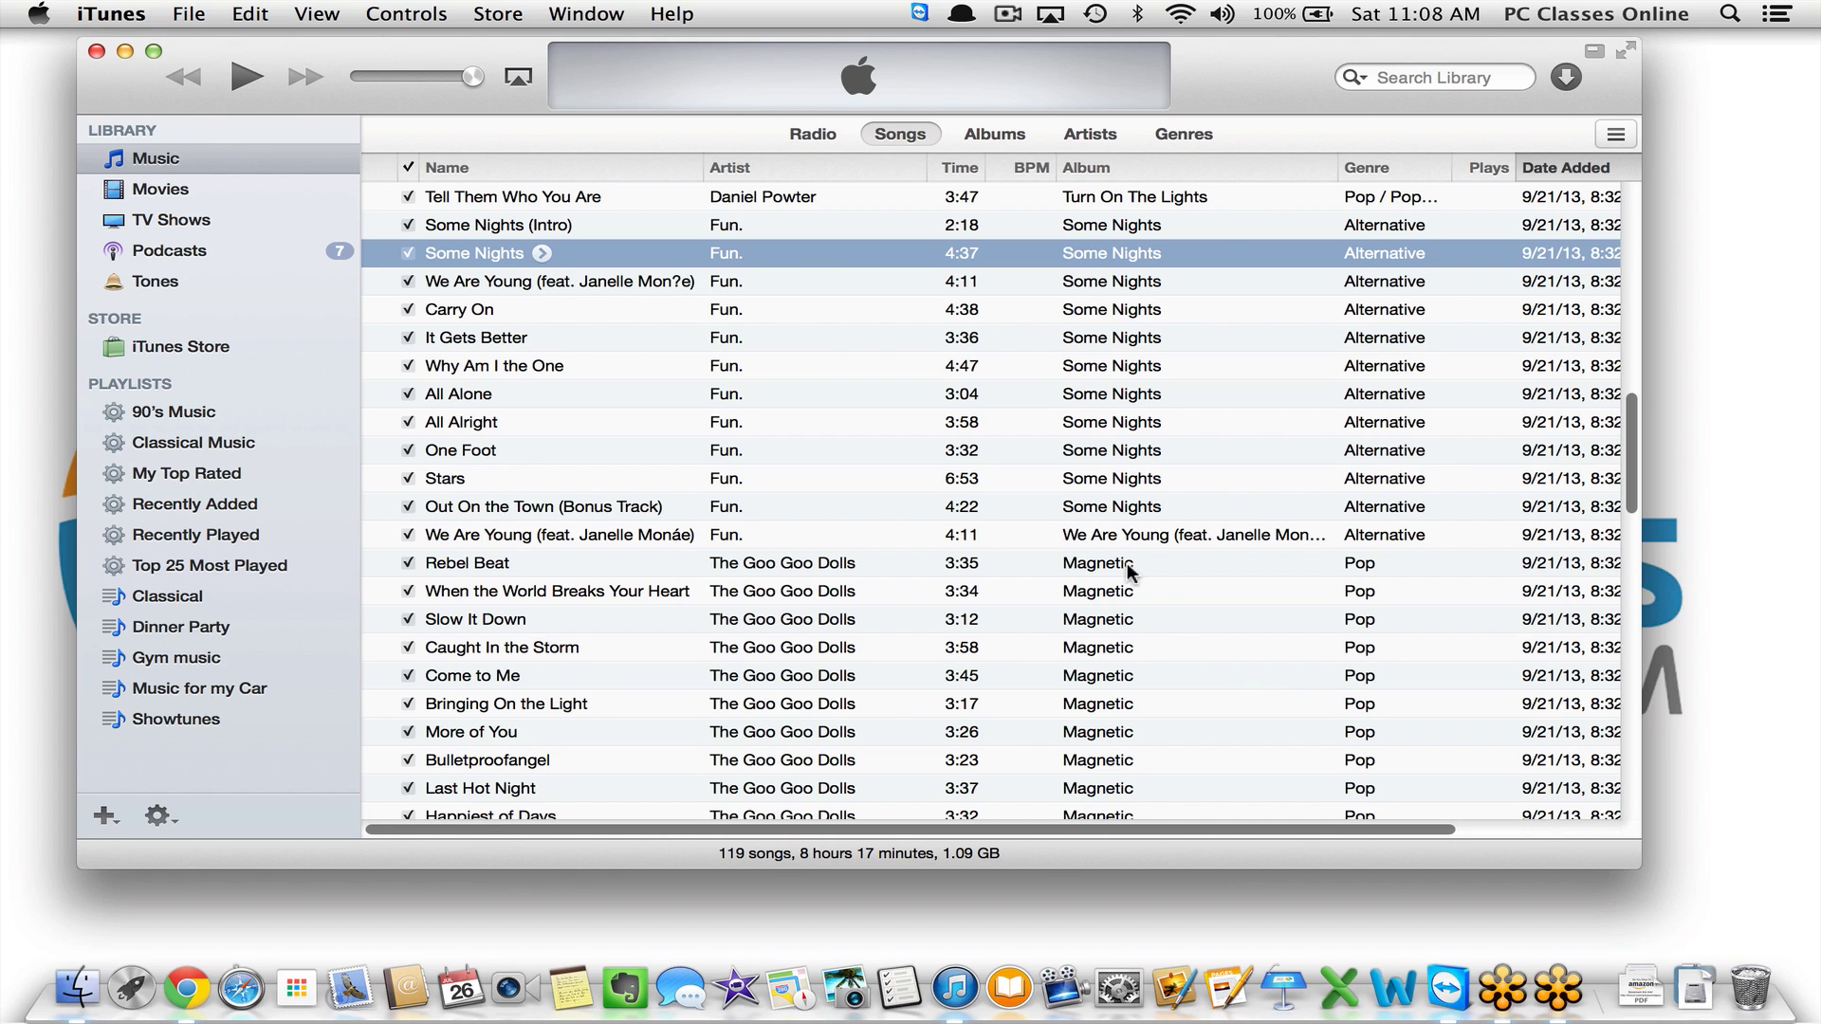
# Create an AAC version of "Some Nights" and sort the songs by date added to bring the newest copy first
pyautogui.rightClick(573, 262)
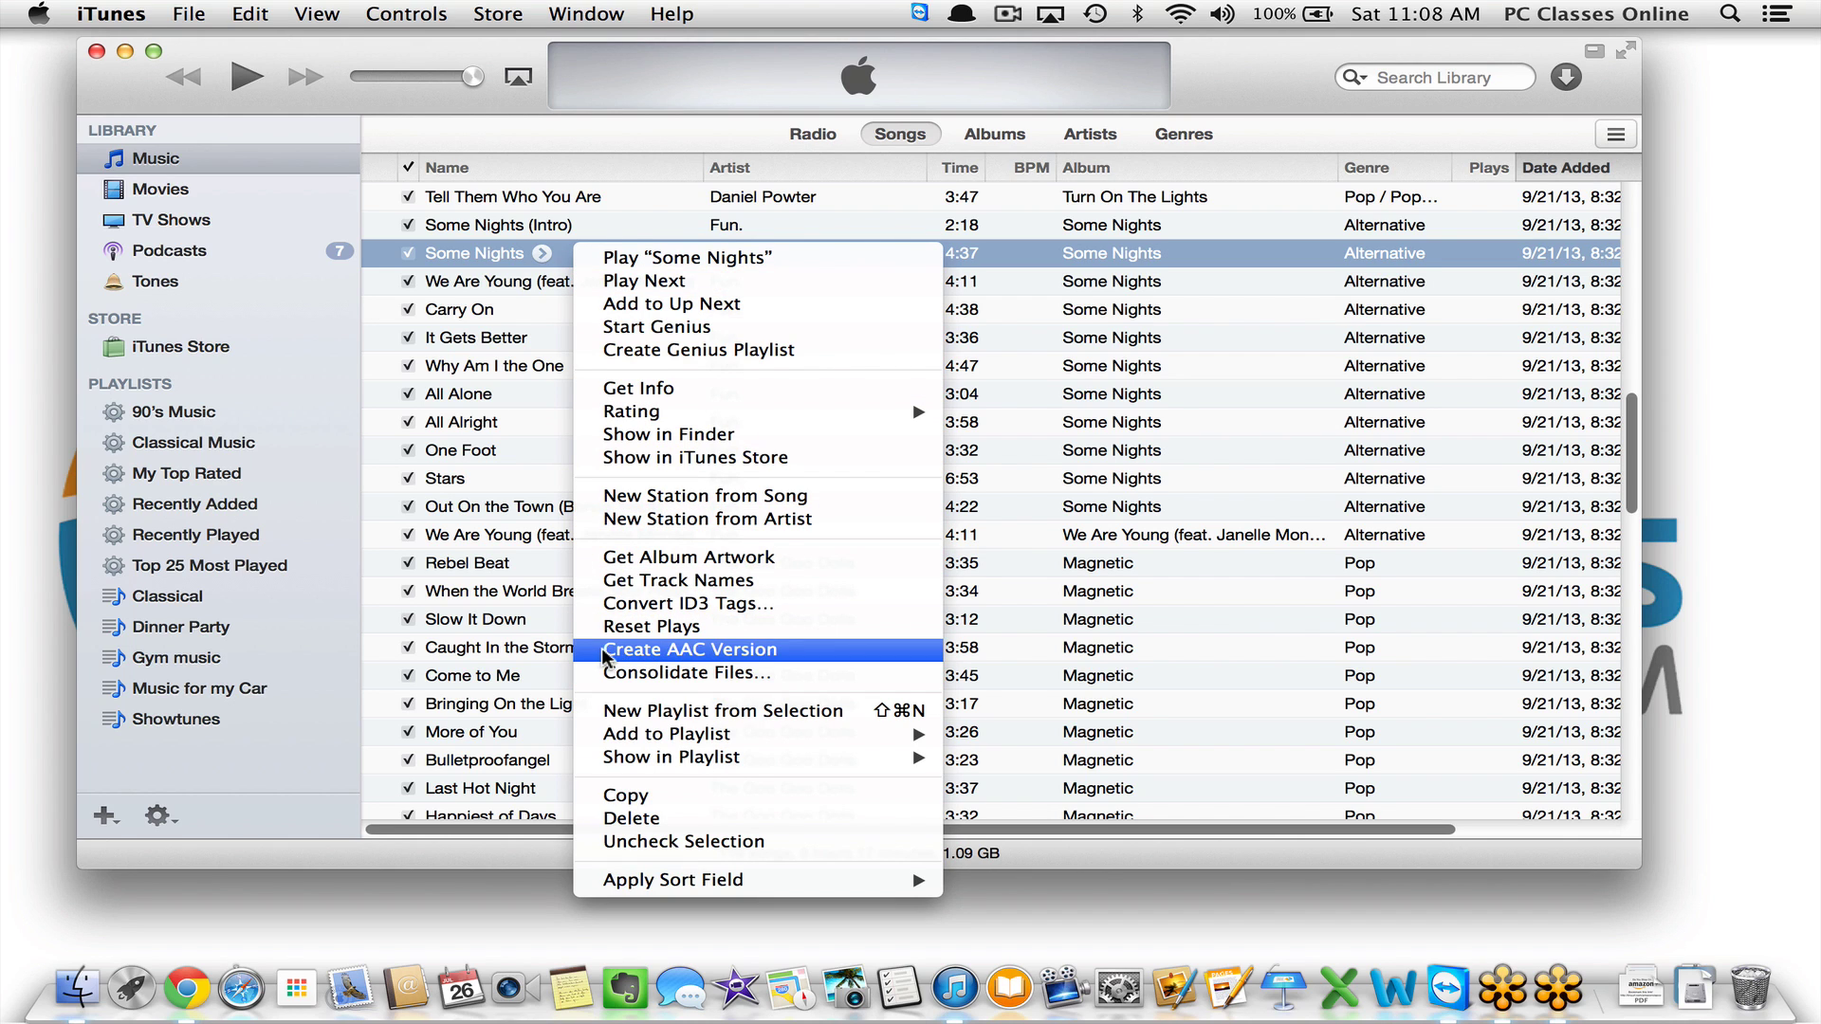
pyautogui.click(804, 651)
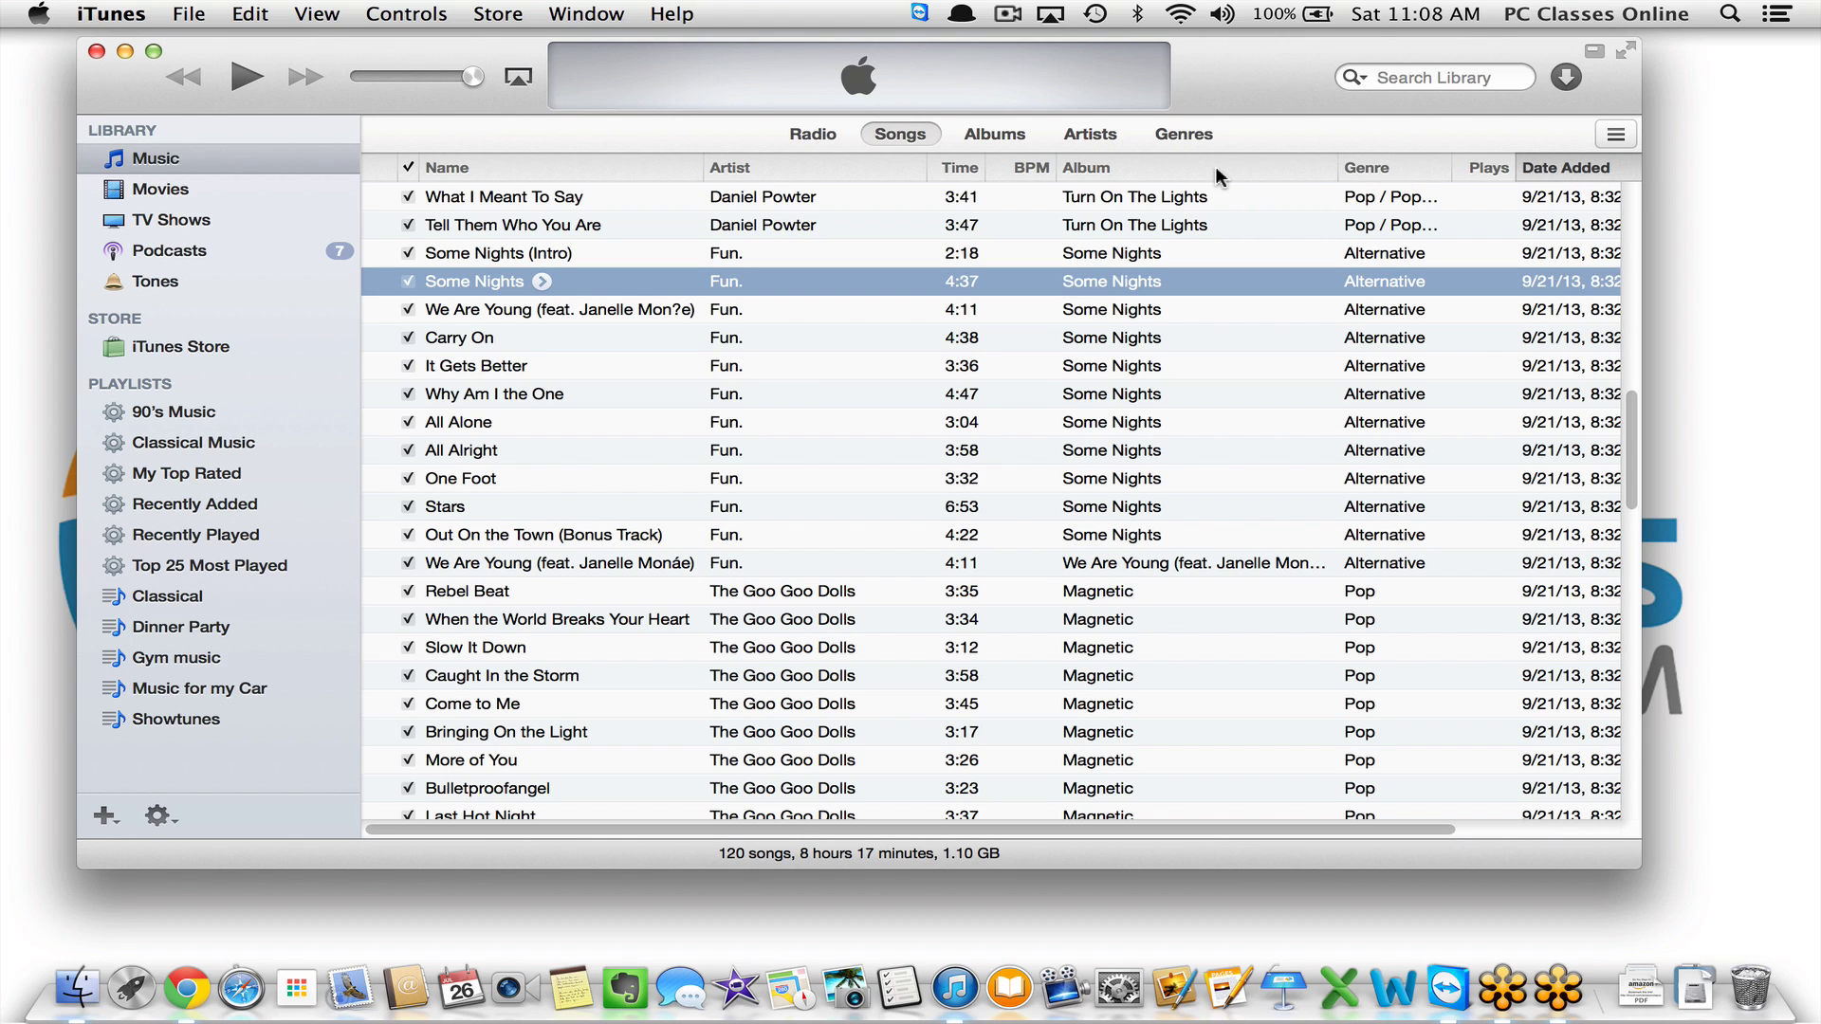
pyautogui.click(1082, 171)
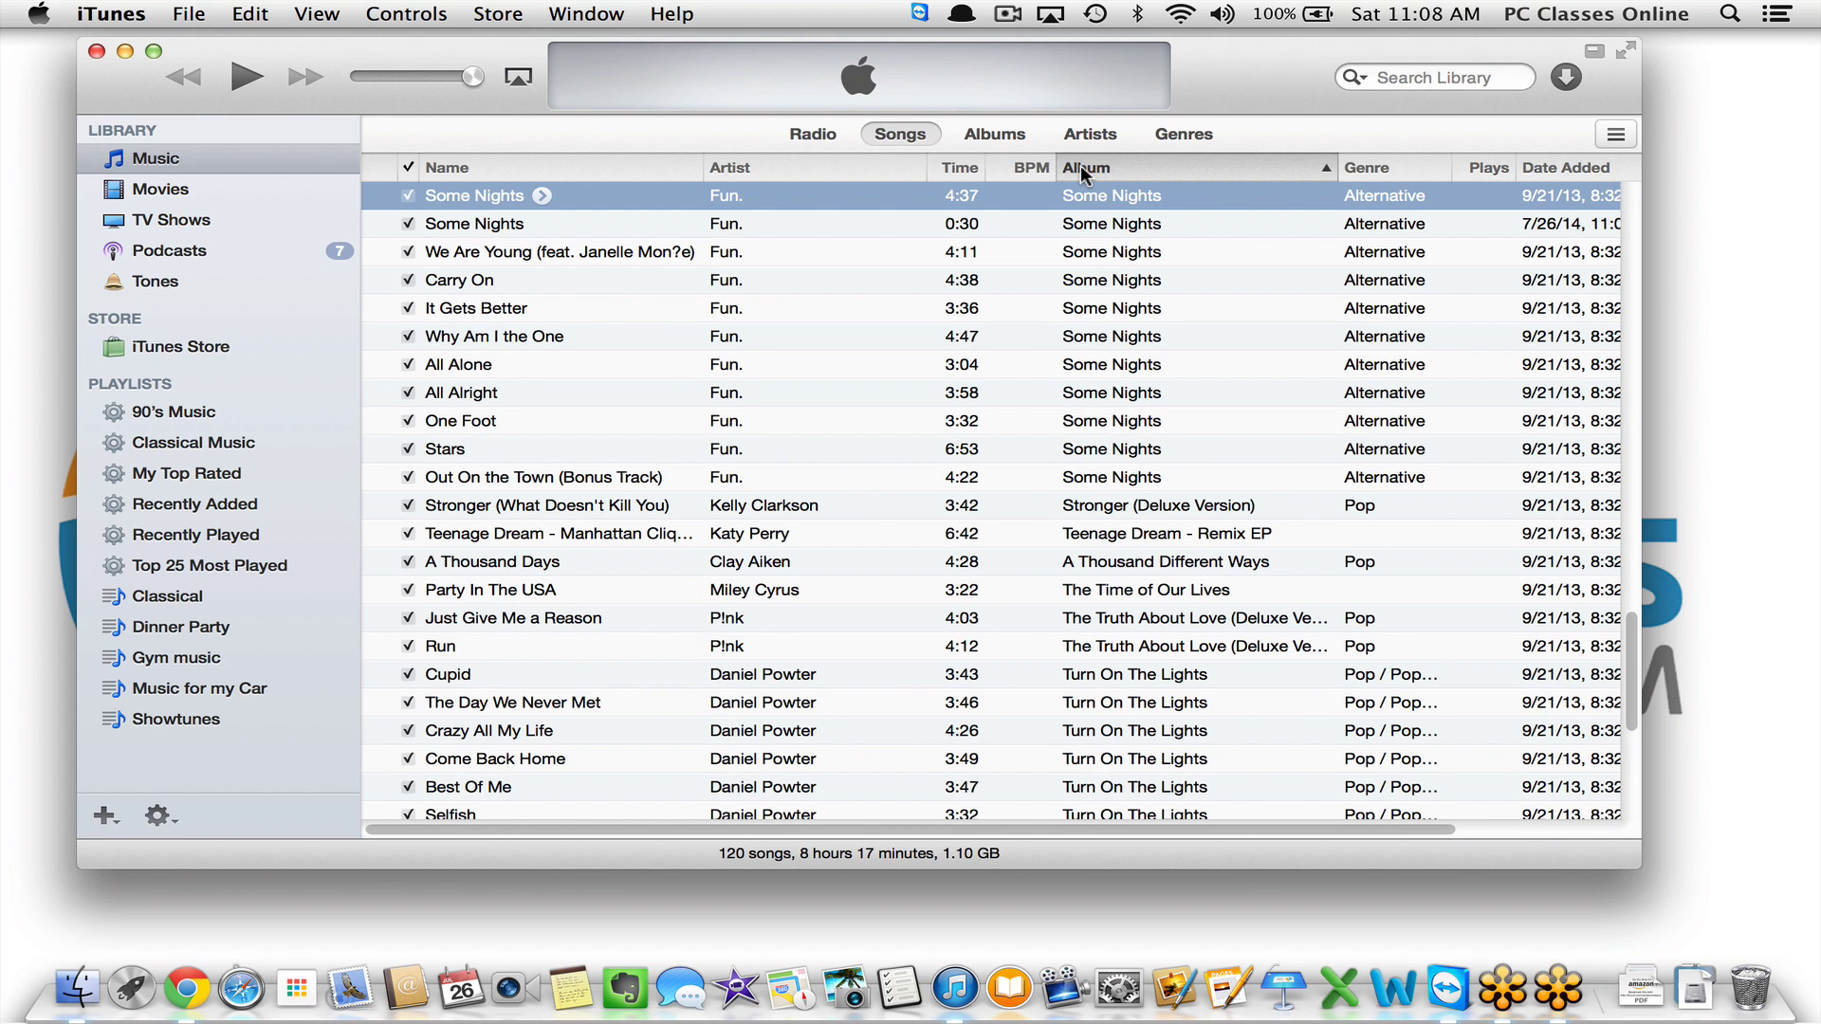
pyautogui.click(1537, 171)
pyautogui.scroll(15, 1103, 302)
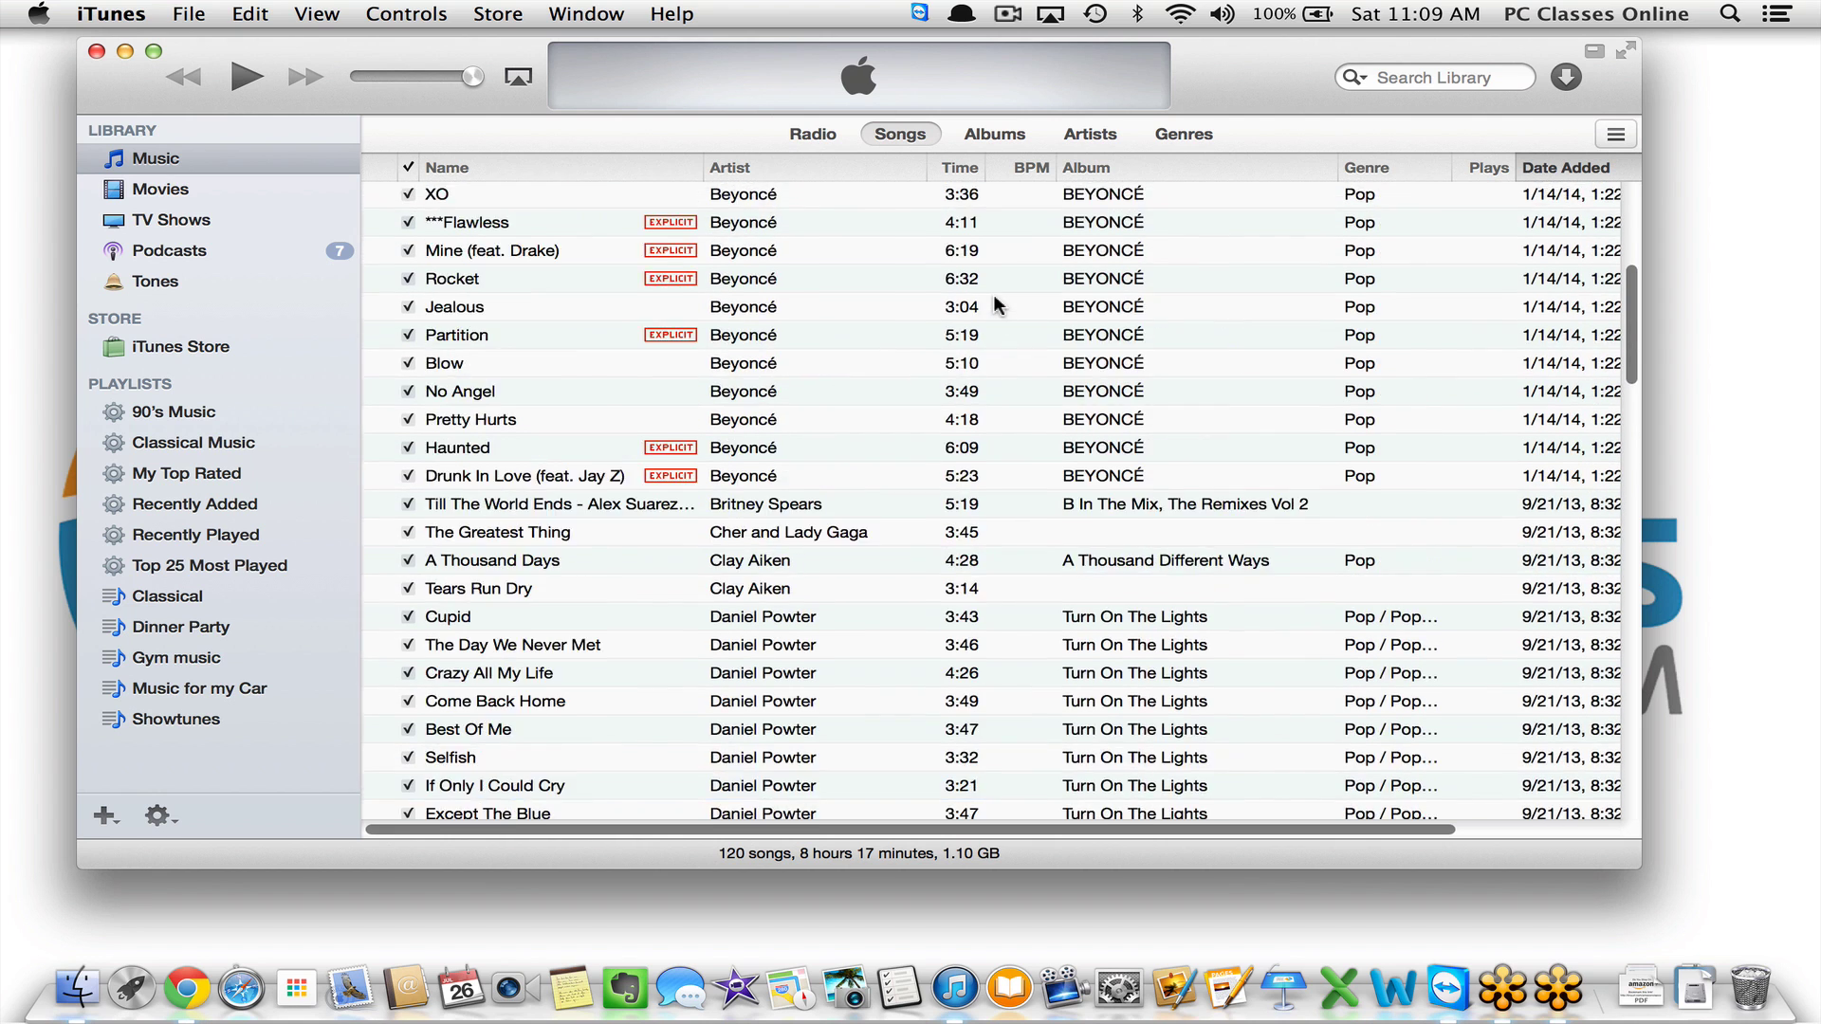
pyautogui.click(542, 196)
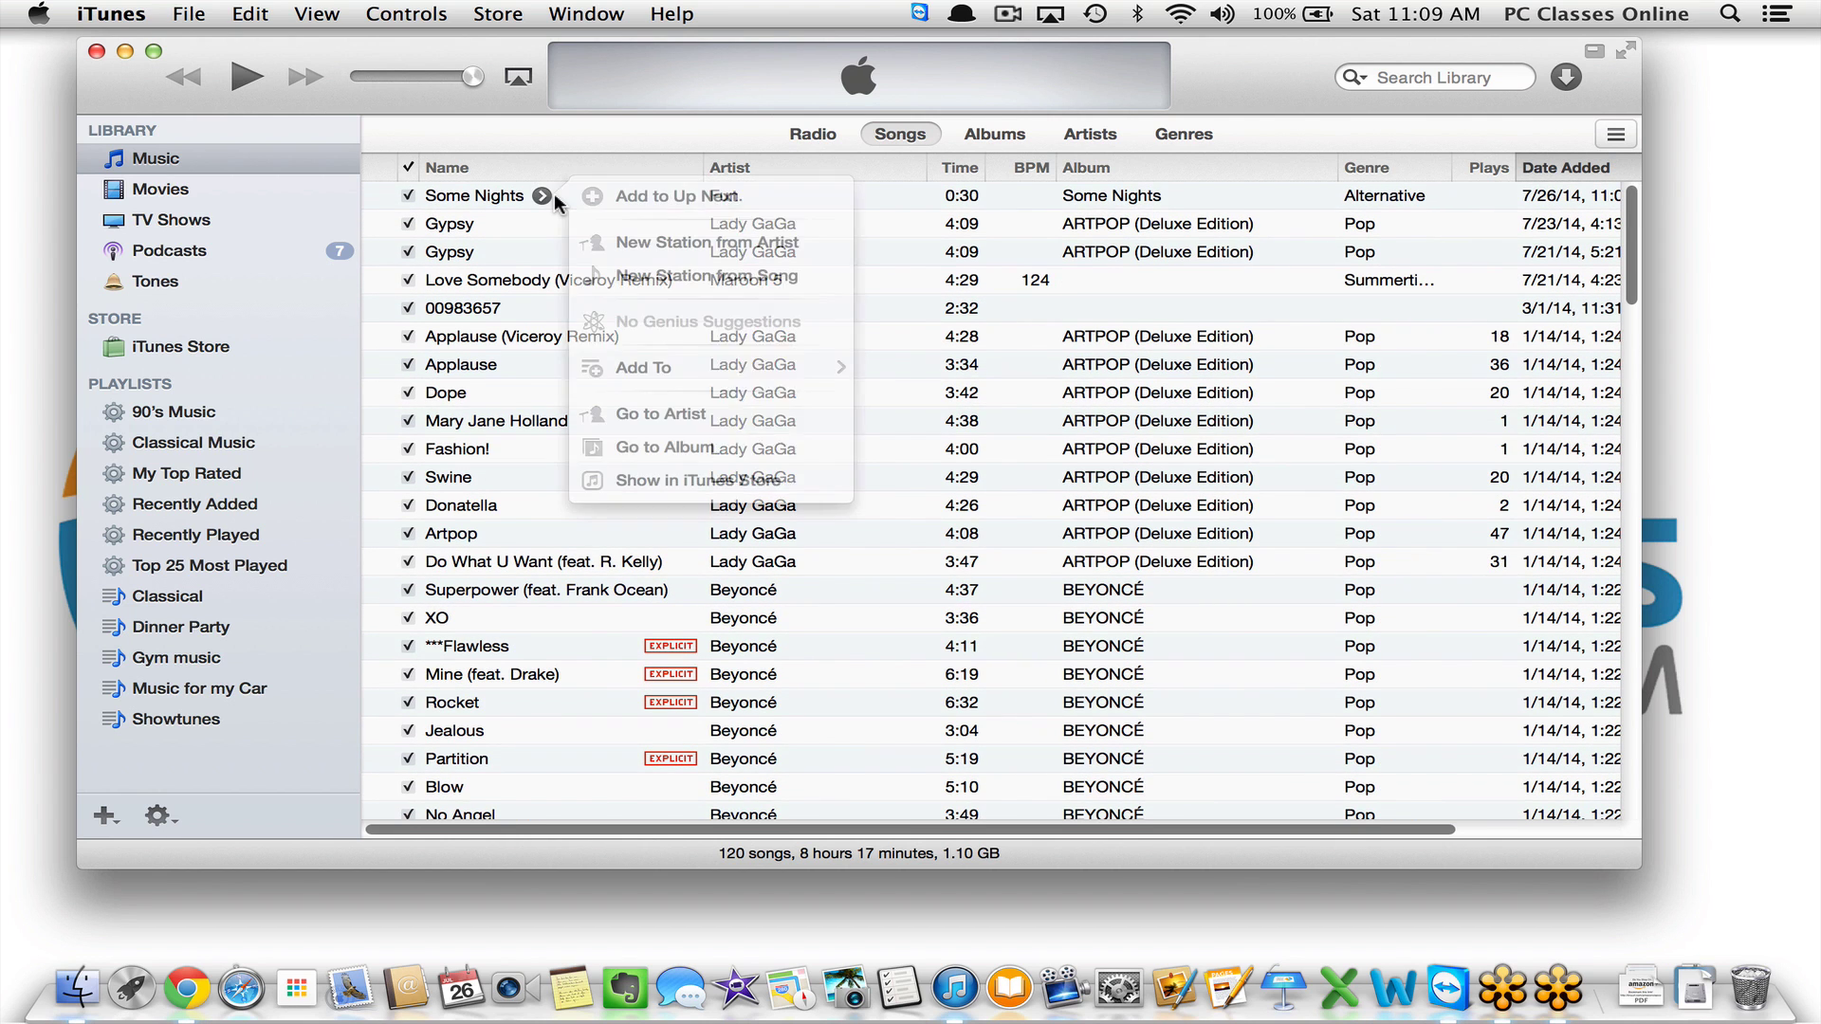
# Move the iTunes window aside and copy the 0:30 version of "Some Nights" to the desktop
pyautogui.click(452, 196)
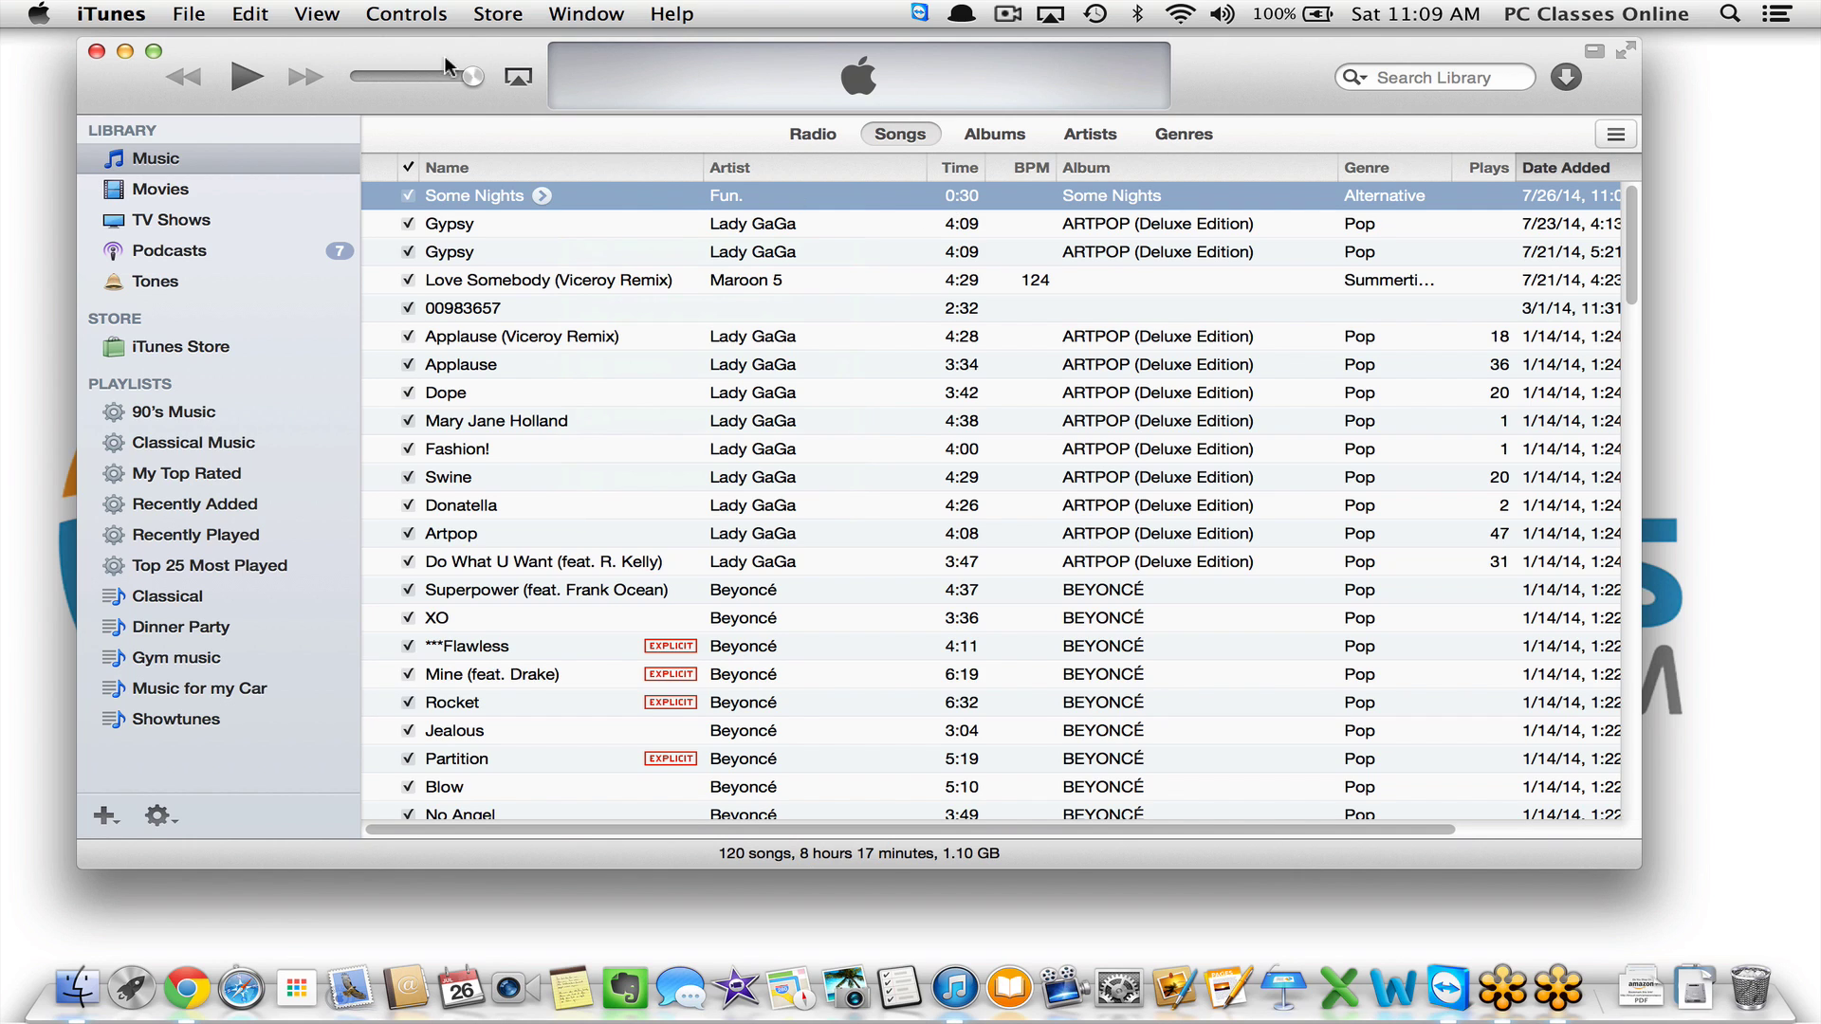
pyautogui.moveTo(332, 59); pyautogui.dragTo(699, 92)
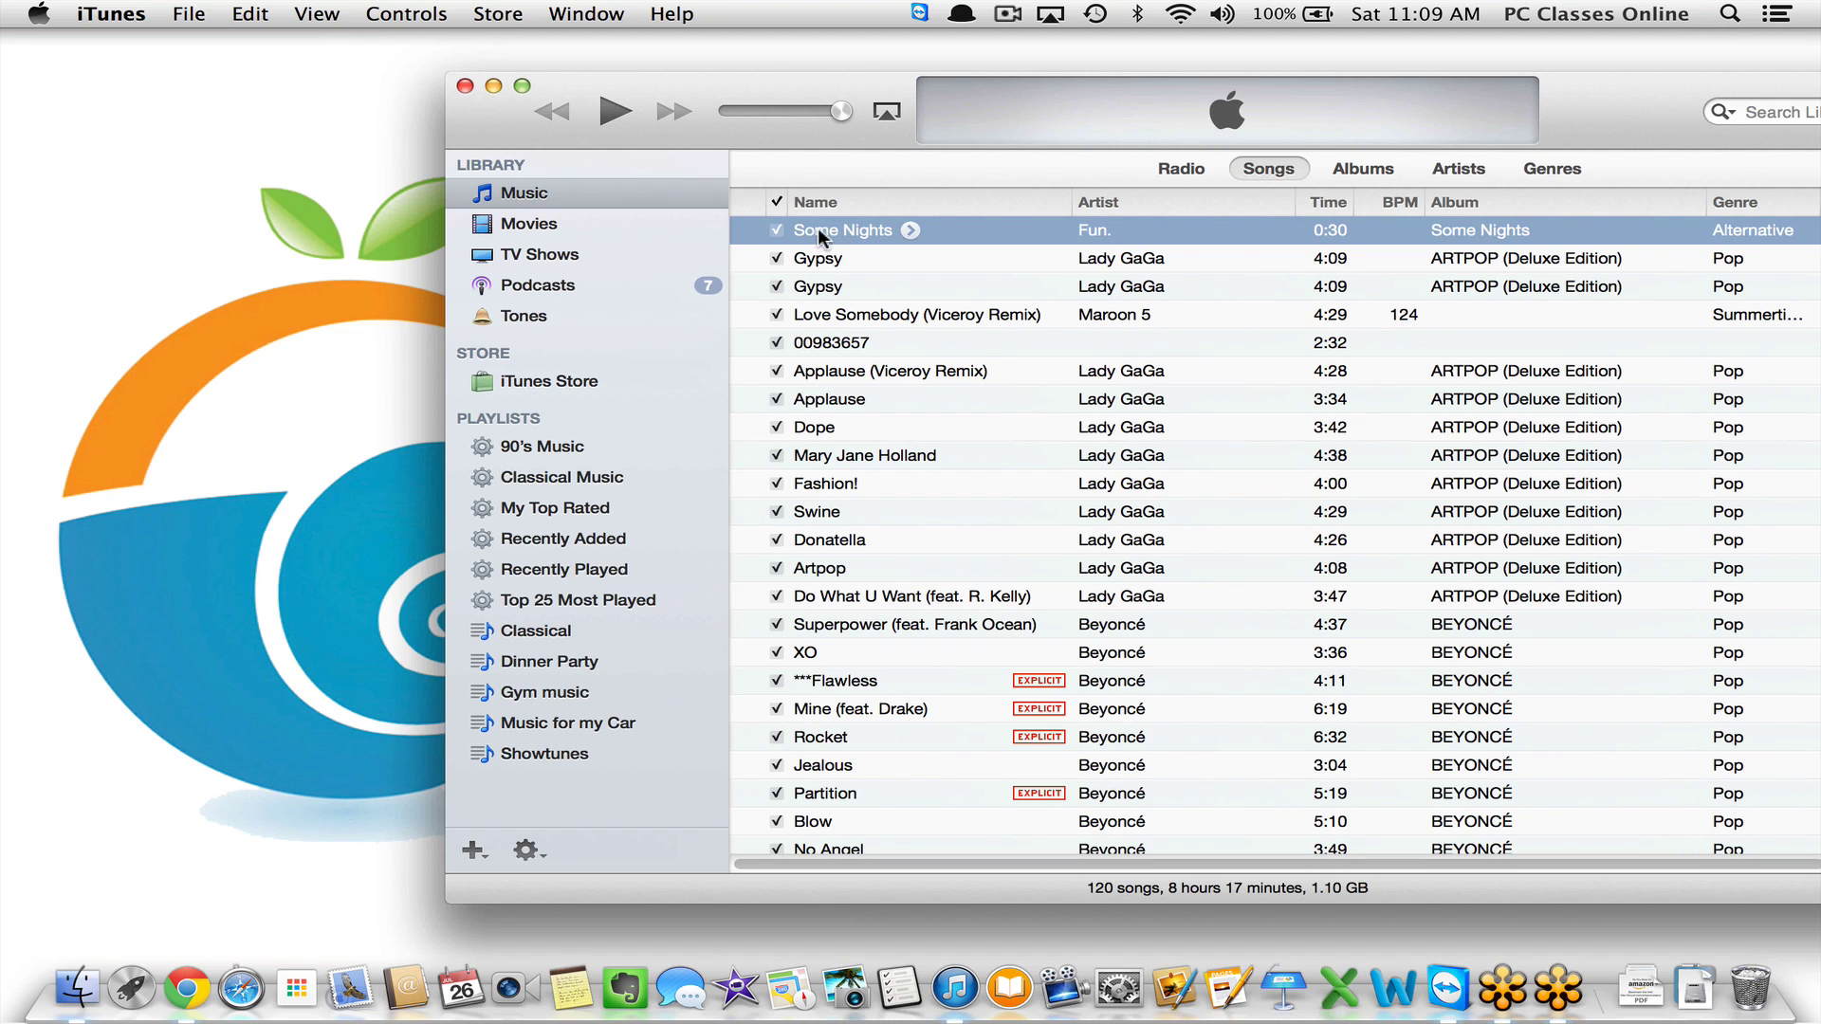
pyautogui.moveTo(850, 232); pyautogui.dragTo(199, 296)
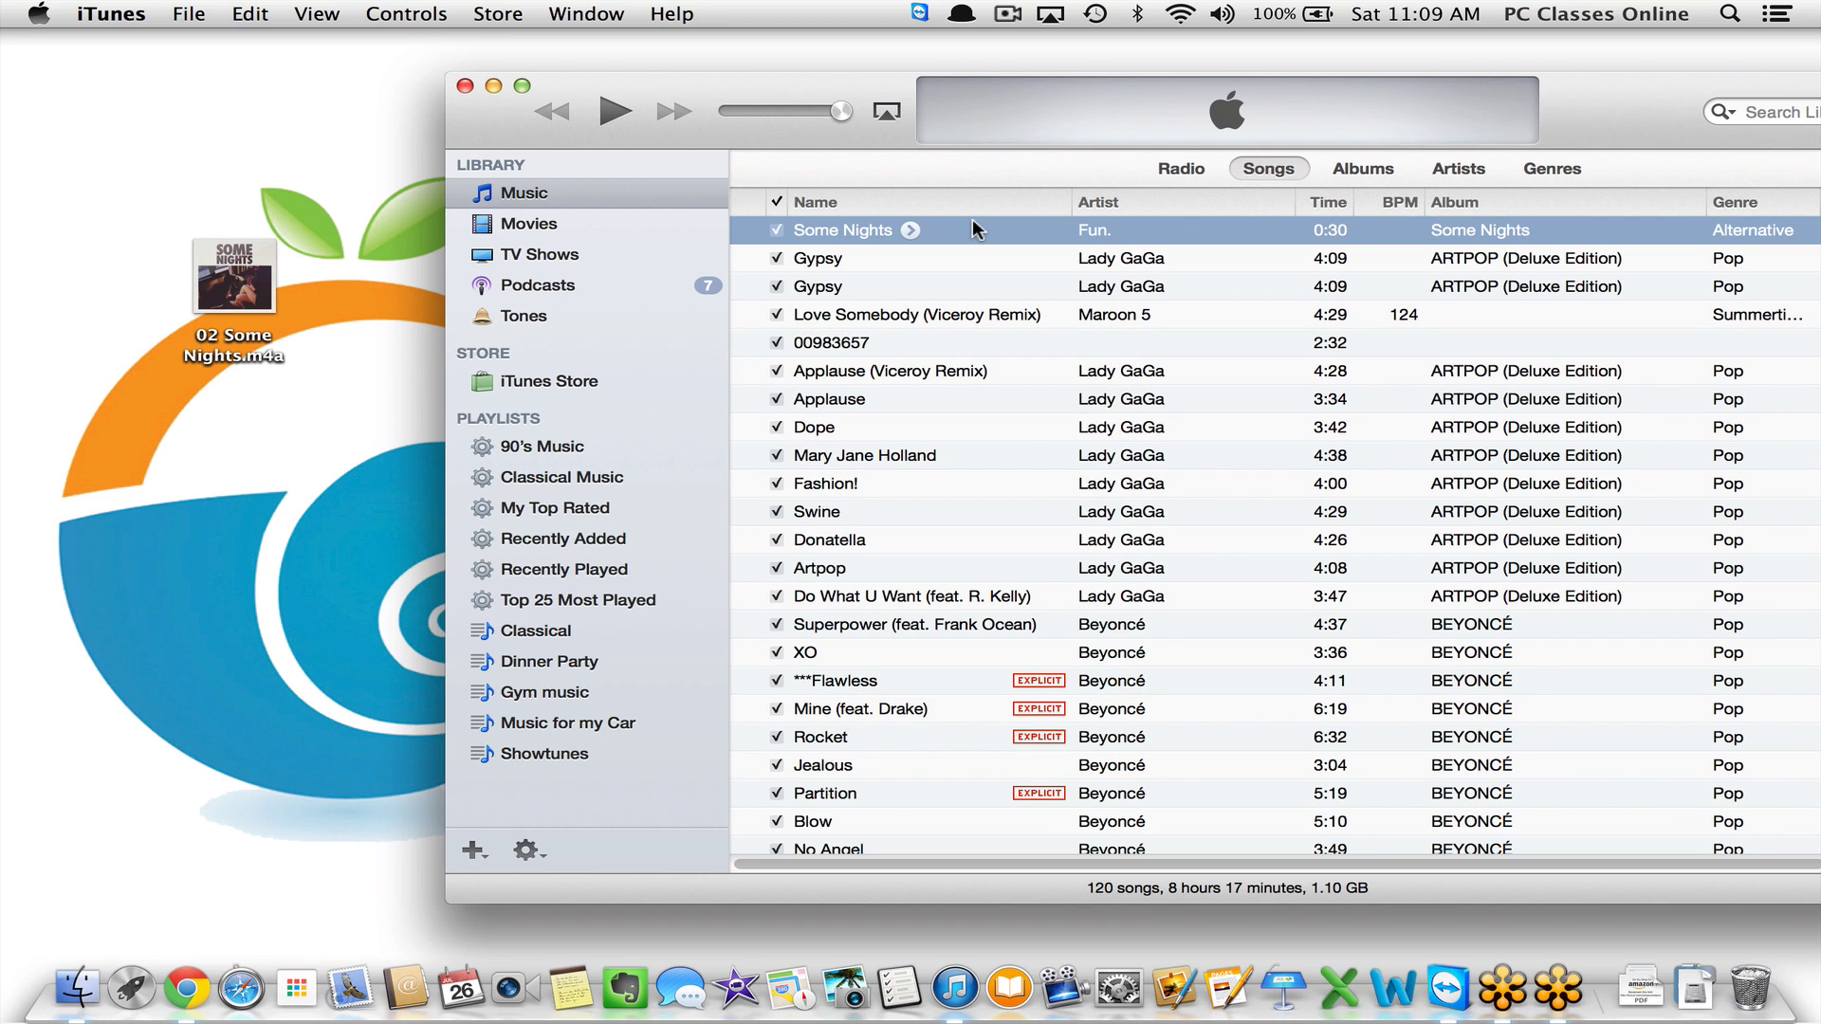
# Delete the 0:30 version of "Some Nights" from the library and move its file to the Trash
pyautogui.press('BackSpace')
pyautogui.click(1095, 433)
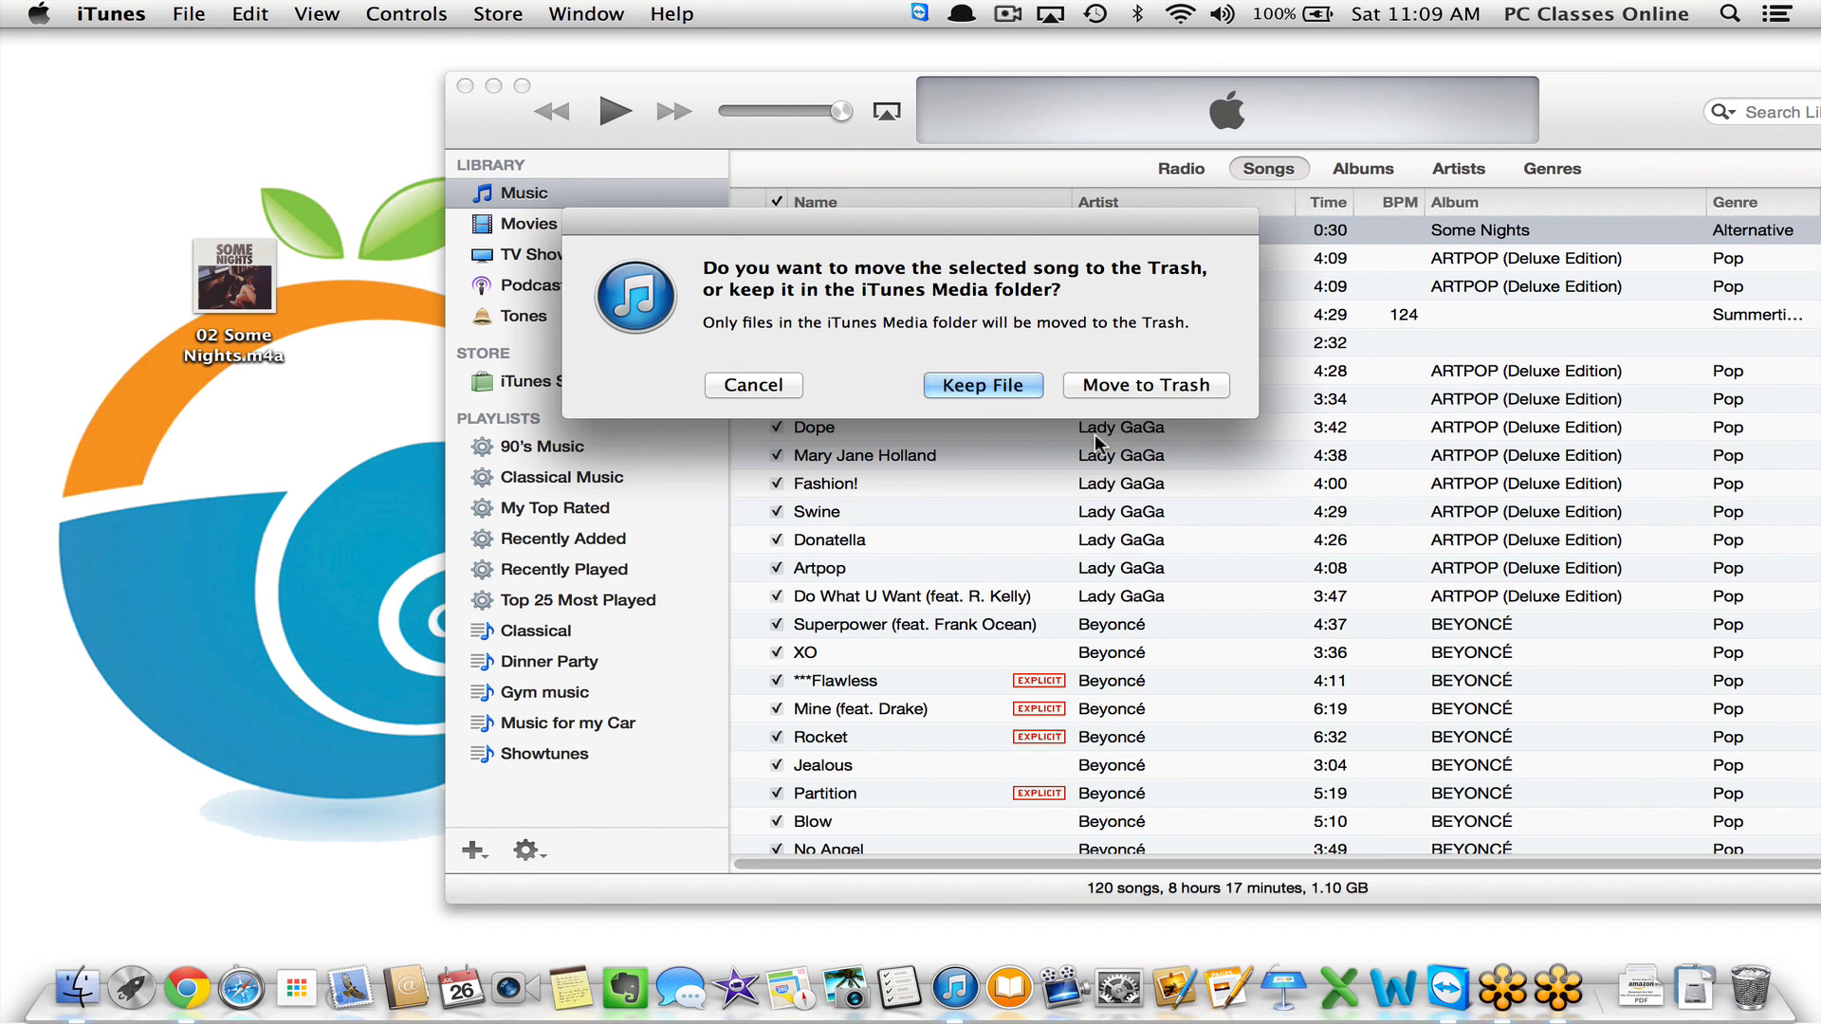
pyautogui.click(1119, 382)
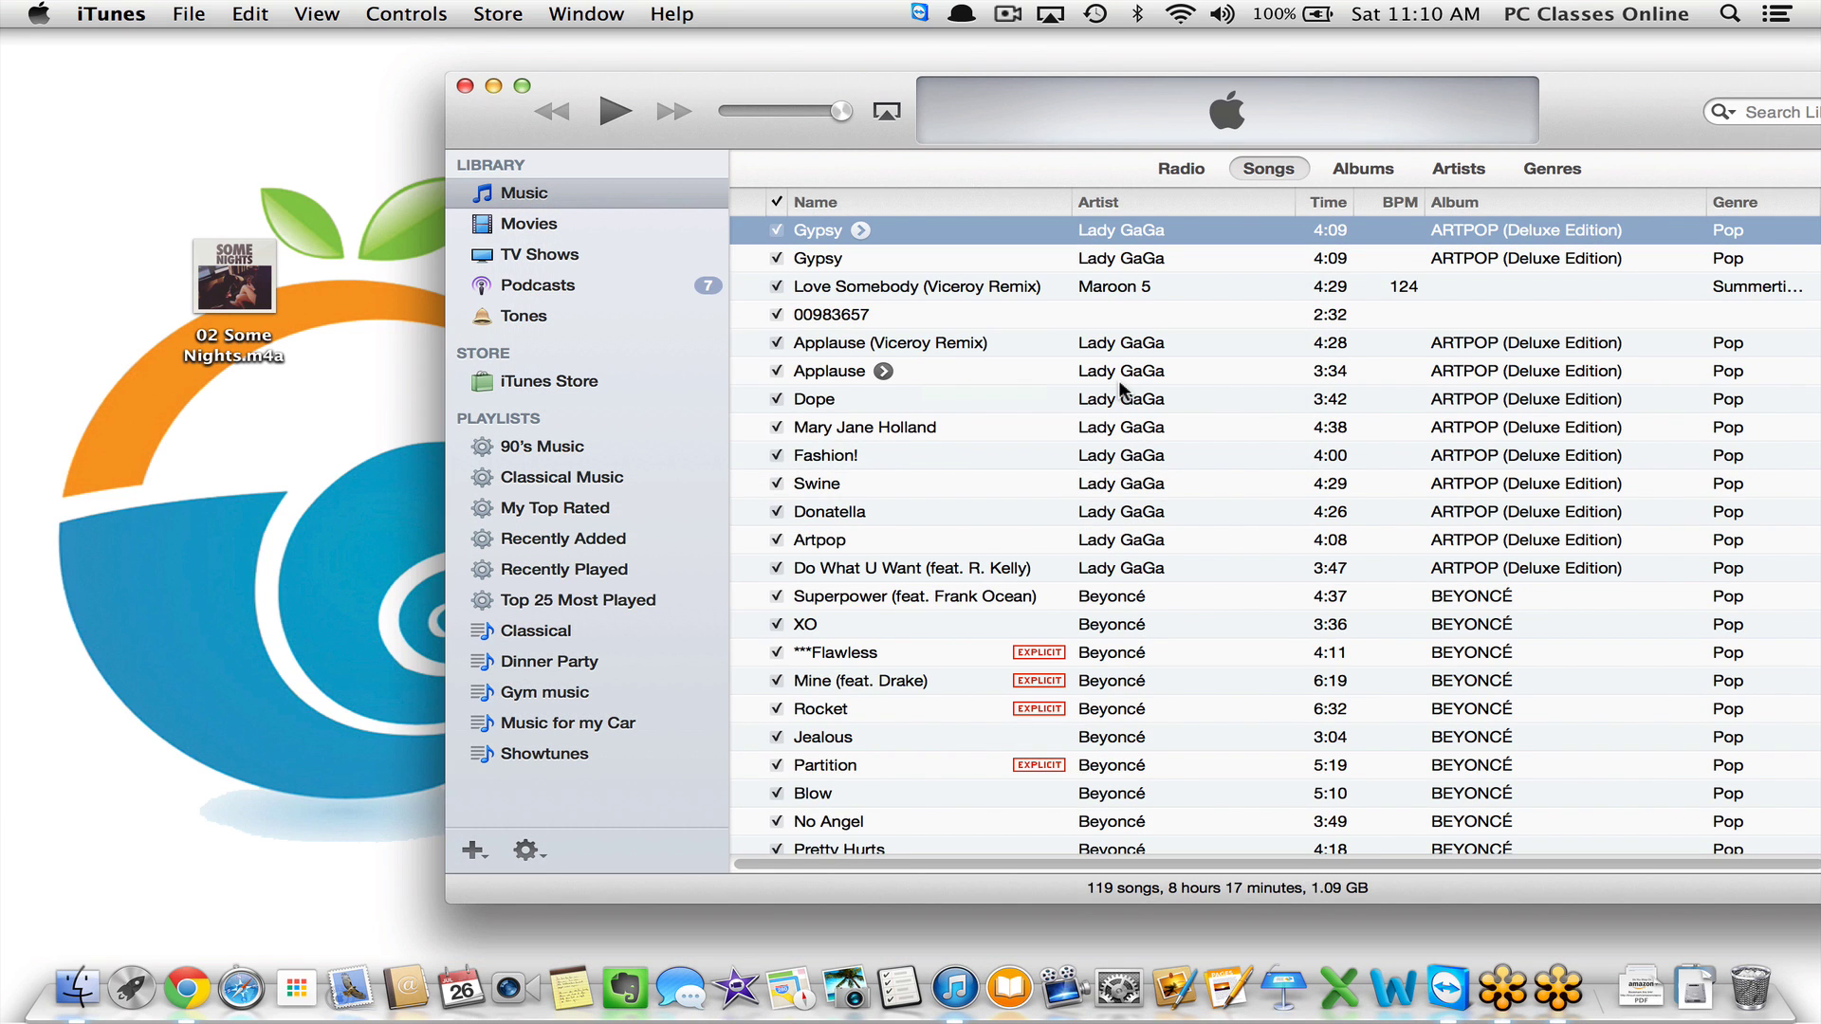
# Play the desktop file 02 Some Nights.m4a briefly to check it and pause playback
pyautogui.doubleClick(228, 280)
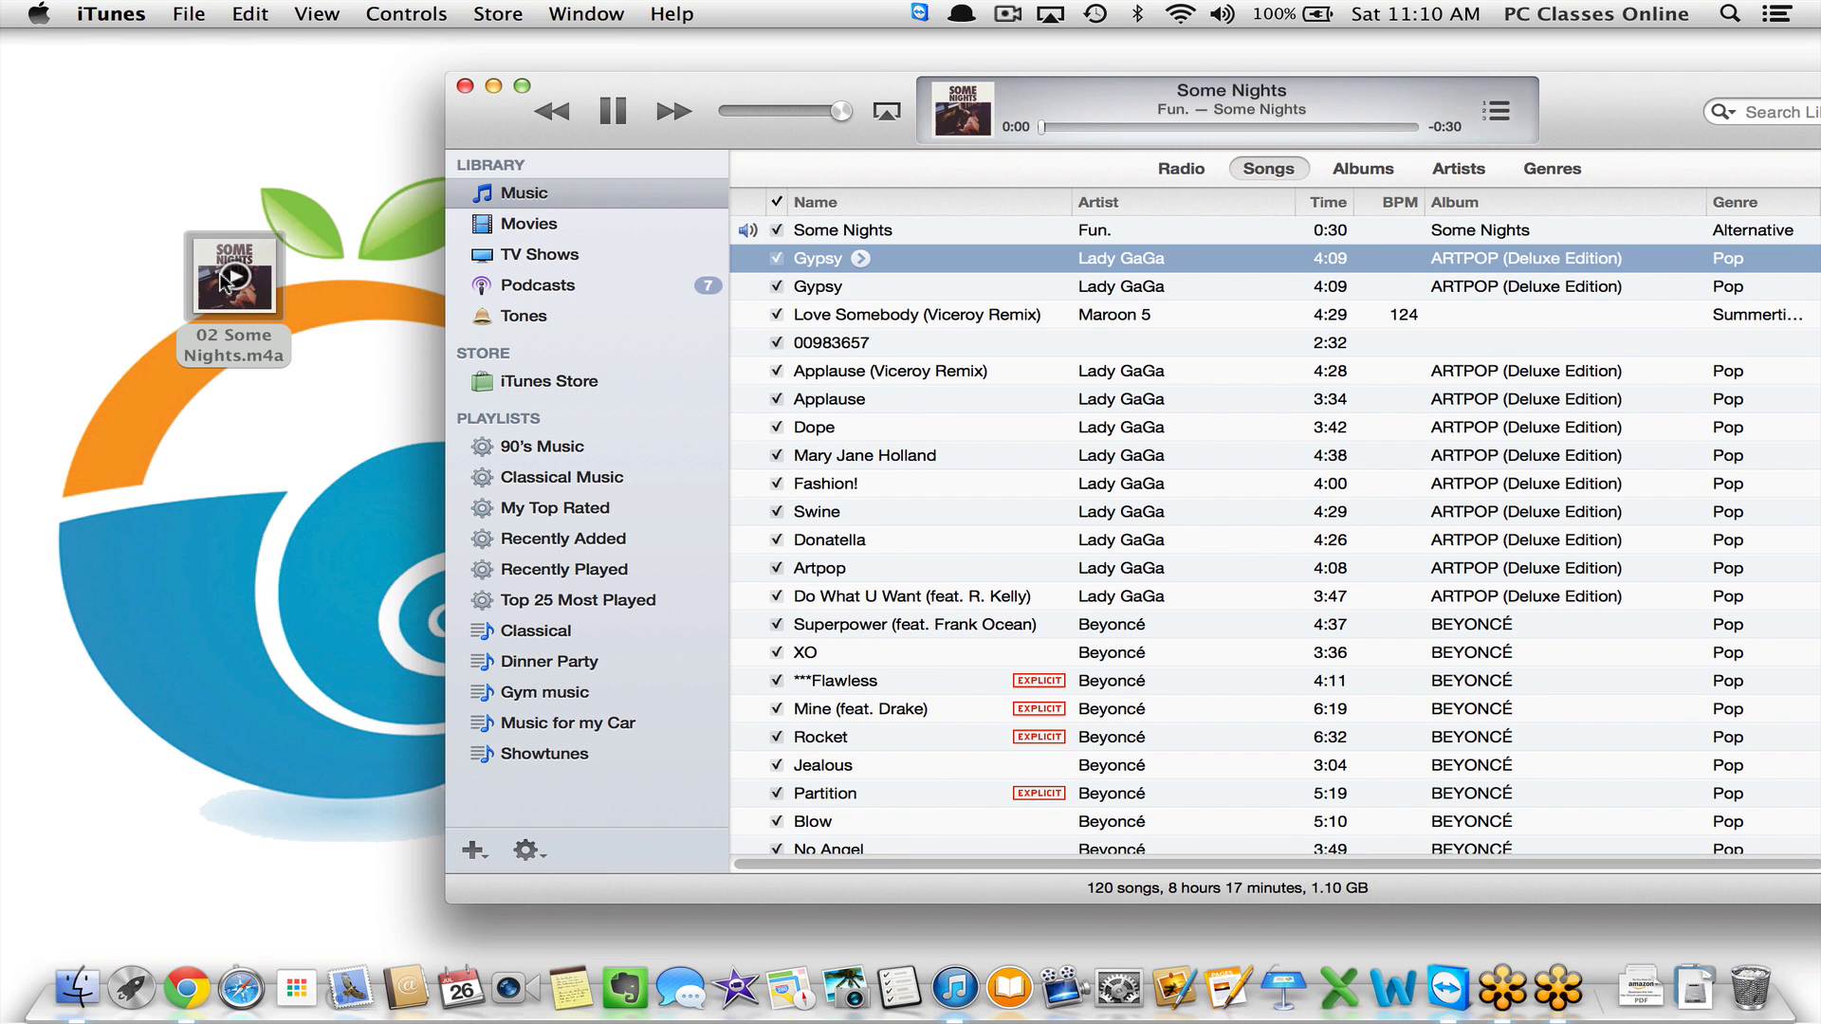
pyautogui.click(228, 279)
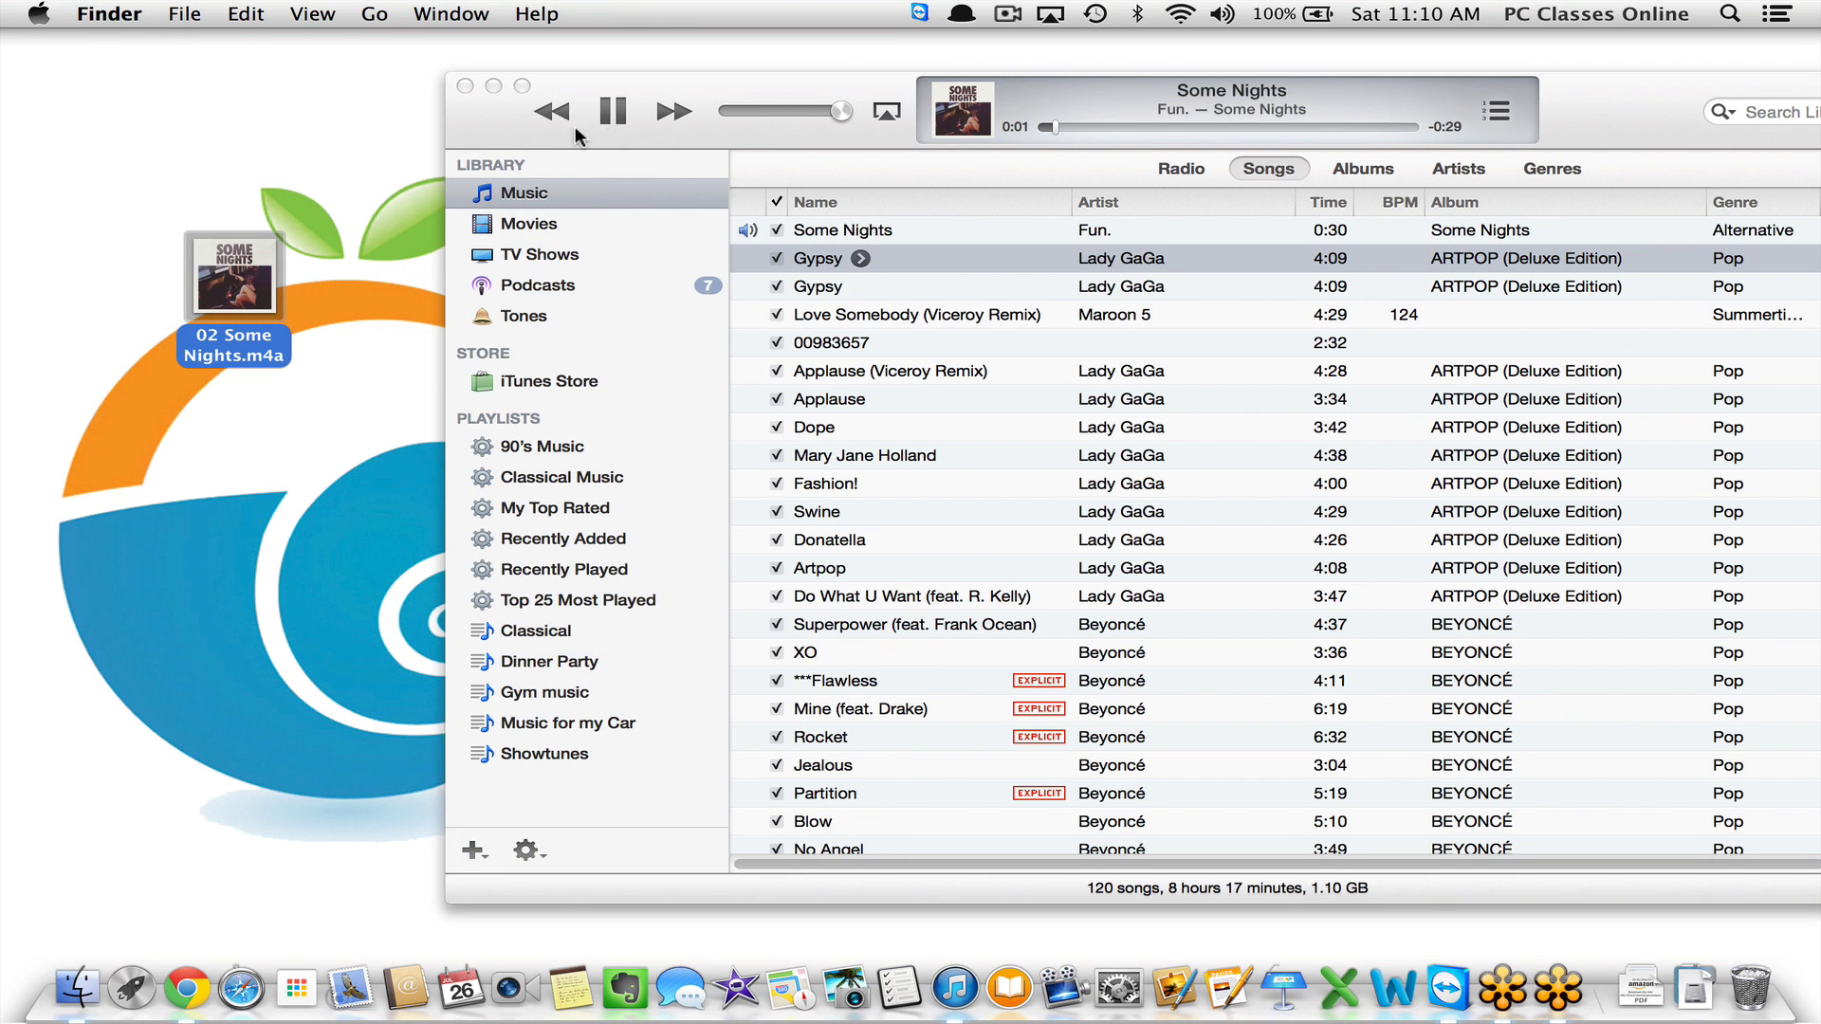
pyautogui.click(603, 112)
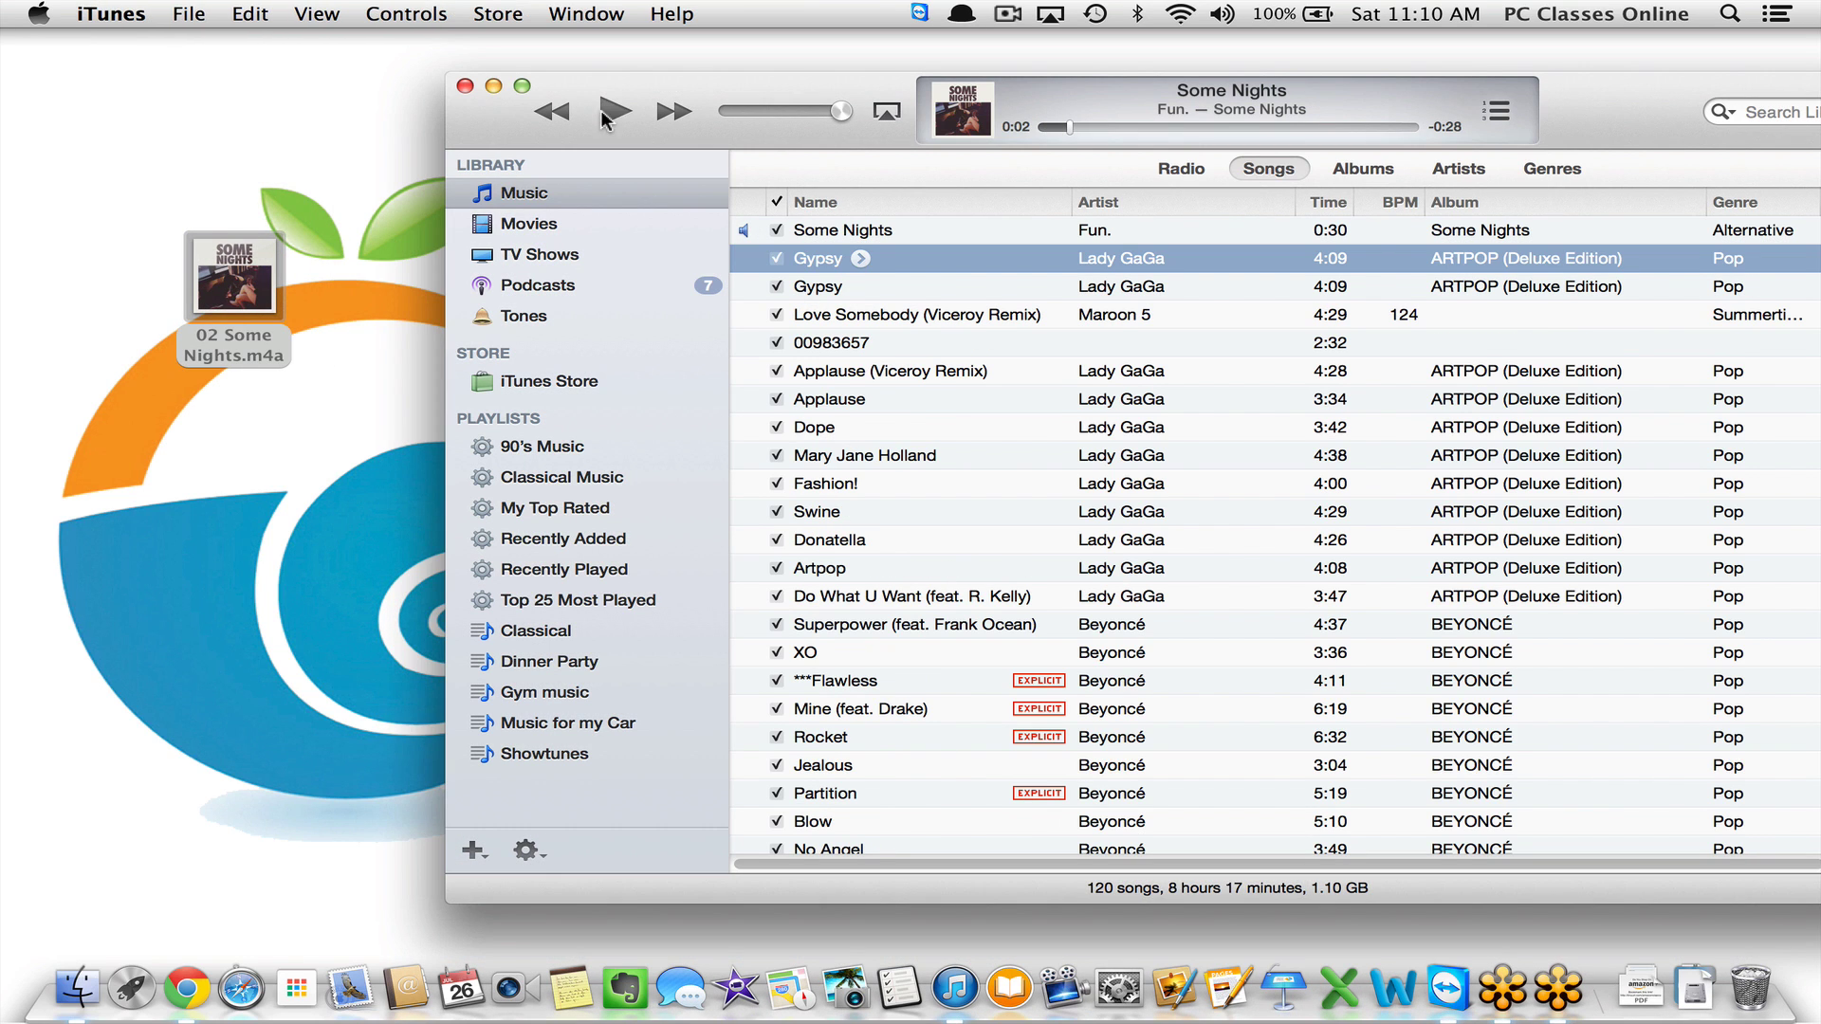
# Edit the desktop file's name to change its extension from .m4a to .m4r
pyautogui.click(207, 308)
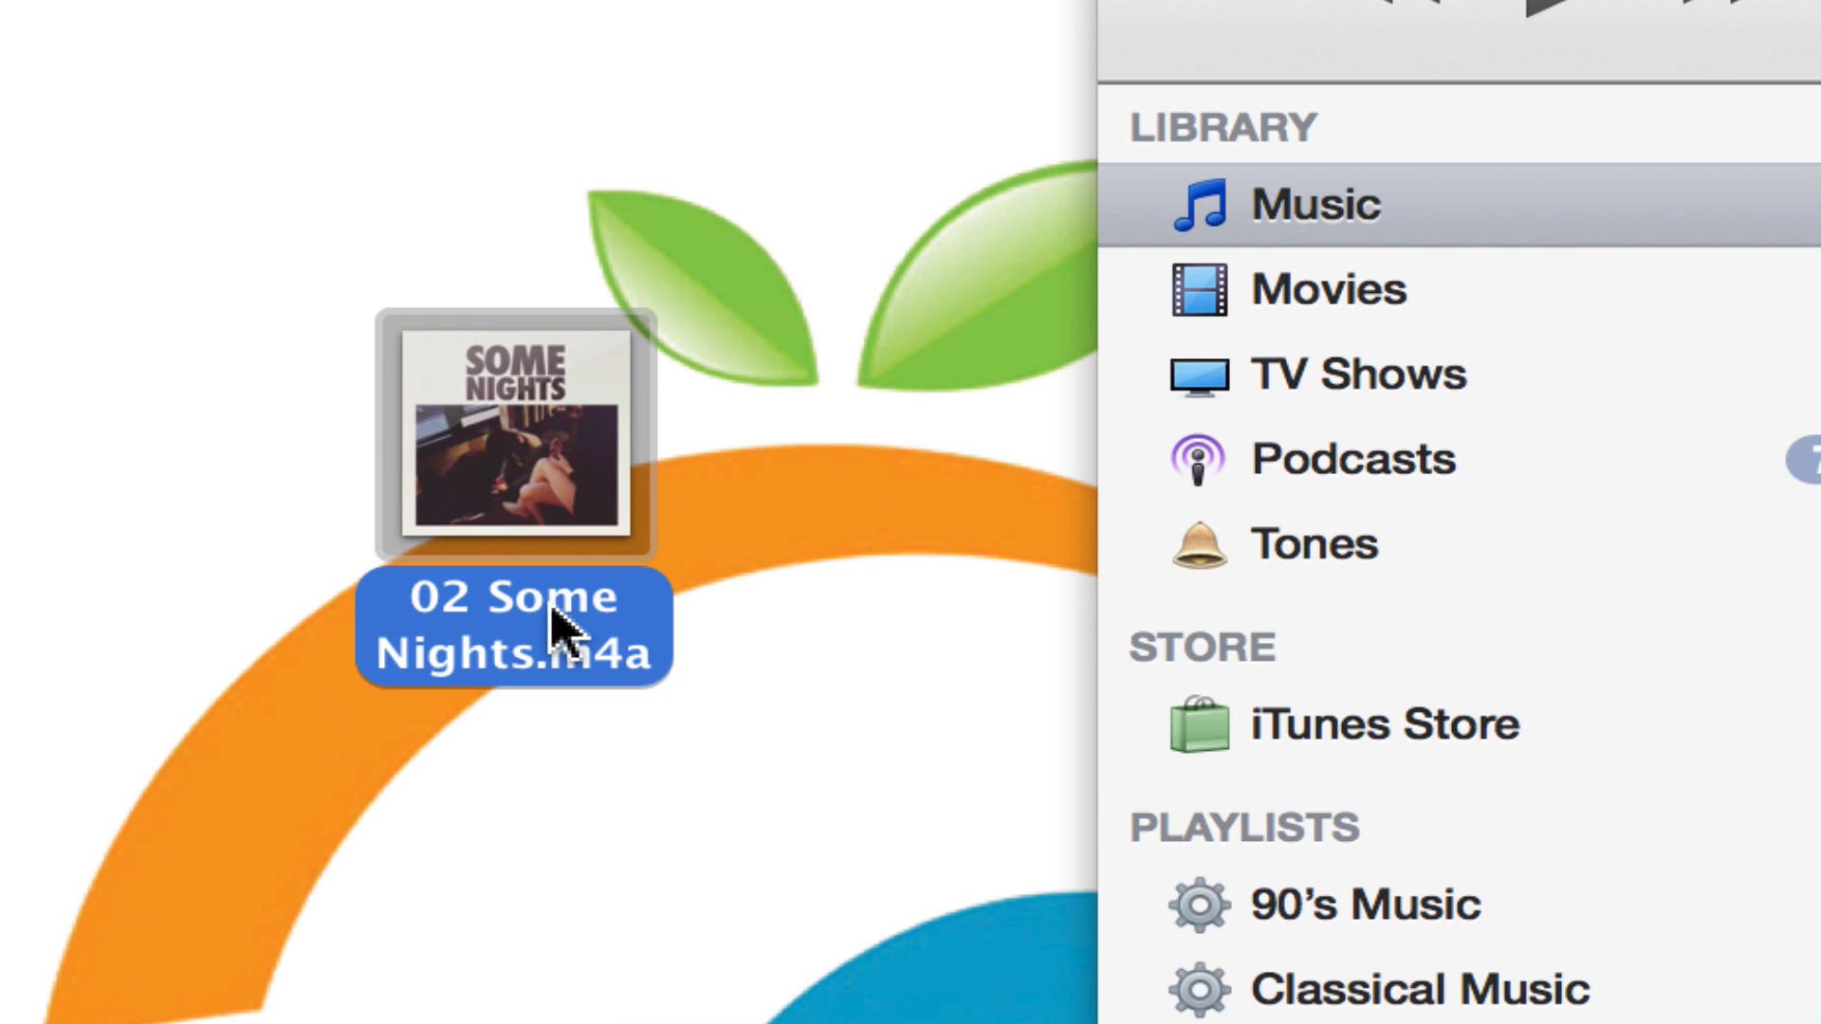
pyautogui.click(470, 754)
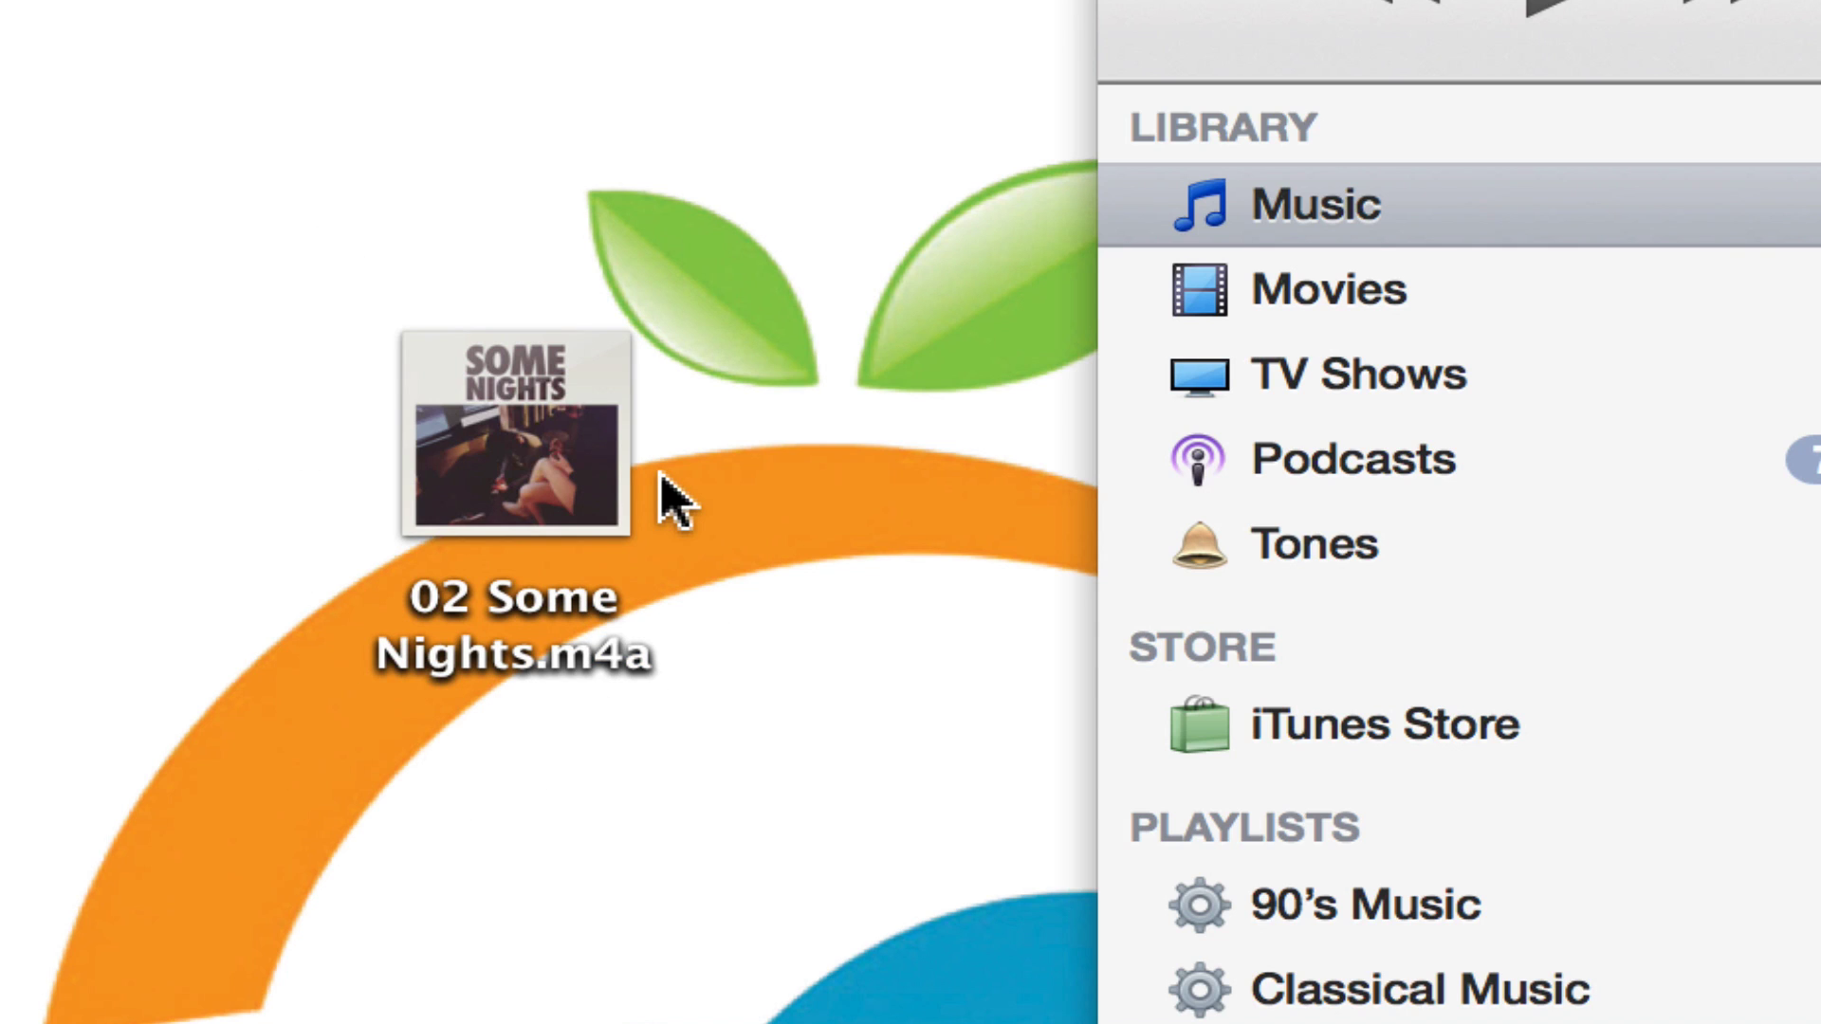
pyautogui.click(522, 654)
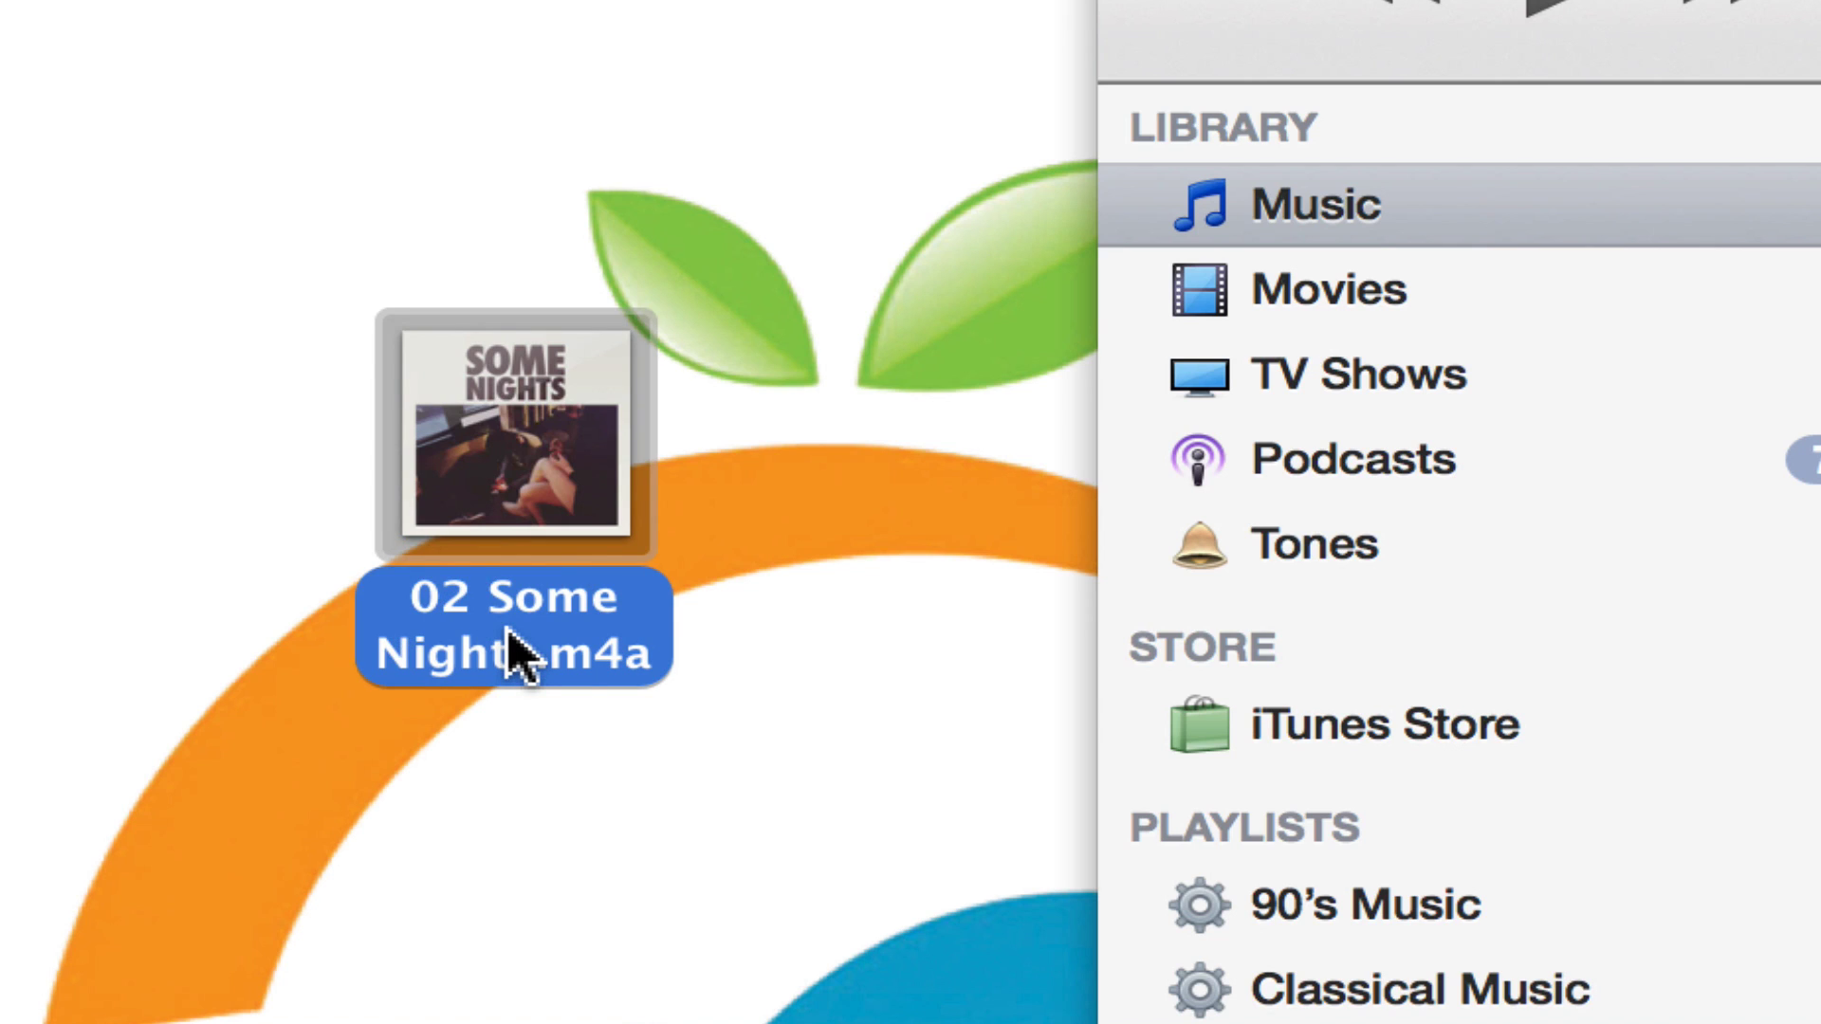
pyautogui.click(510, 633)
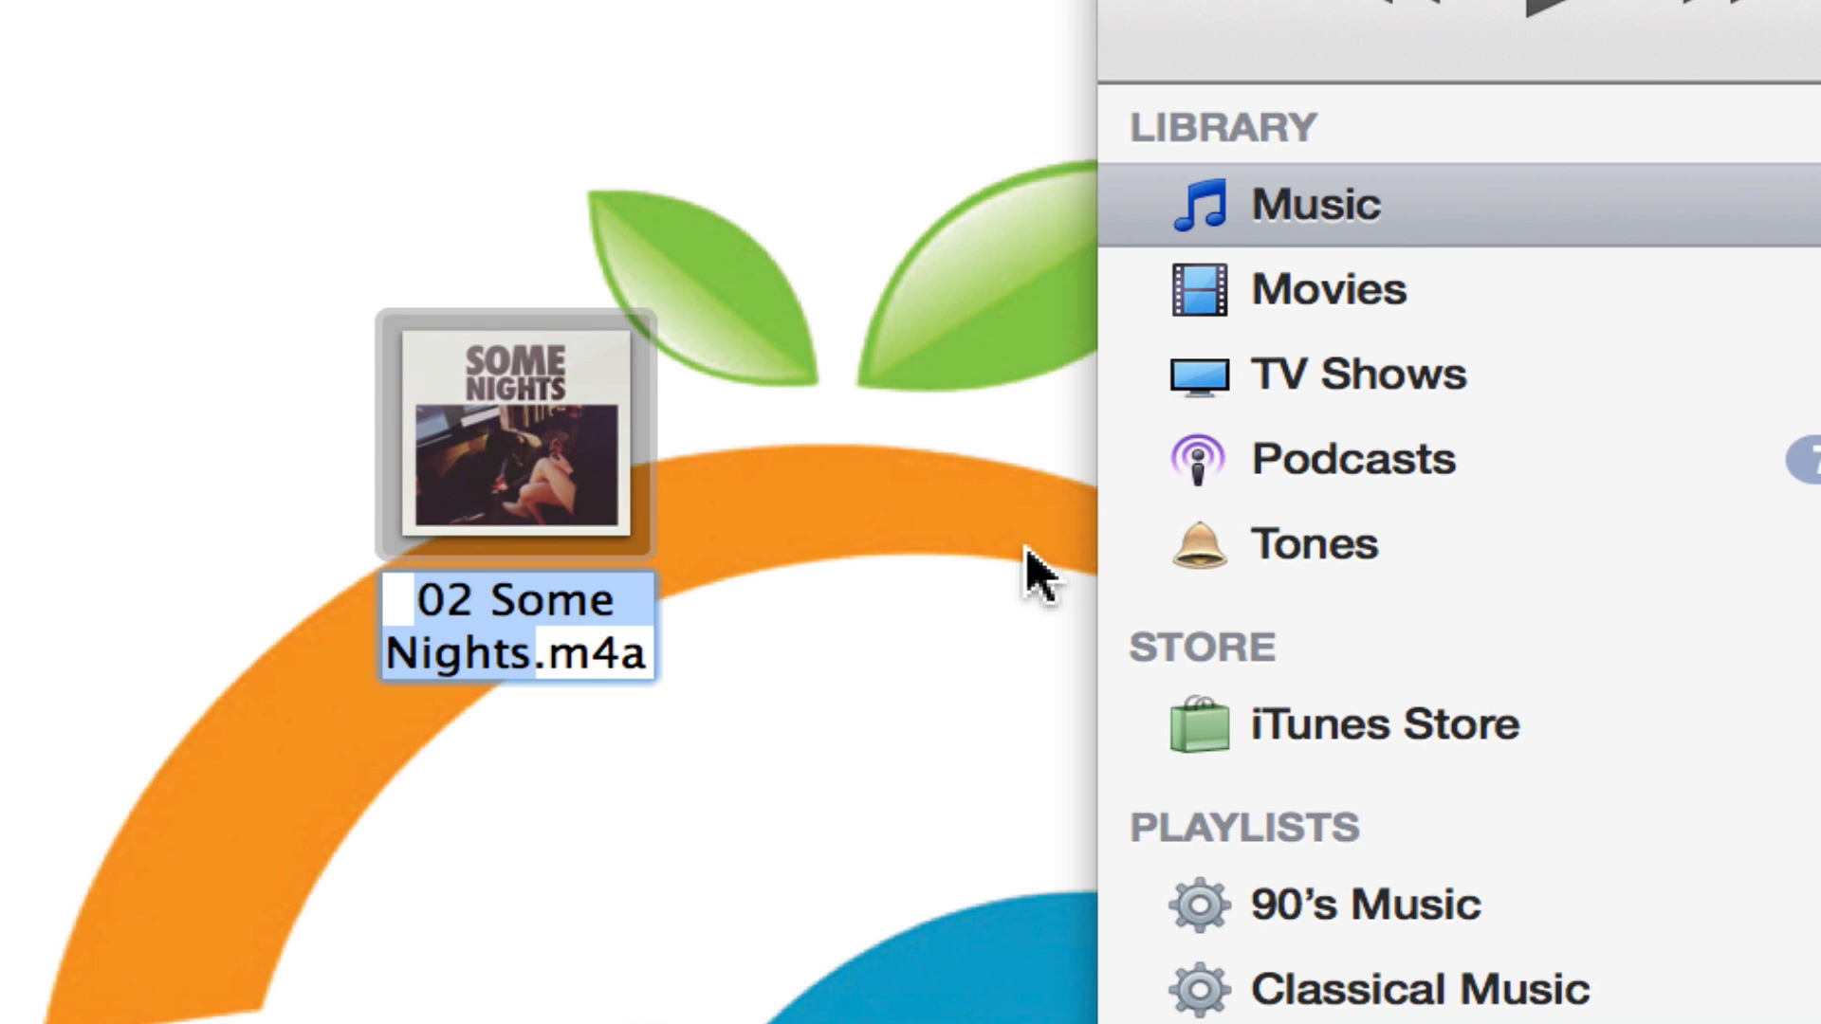
pyautogui.press('Right')
pyautogui.press('Right')
pyautogui.press('Right')
pyautogui.press('Right')
pyautogui.press('Right')
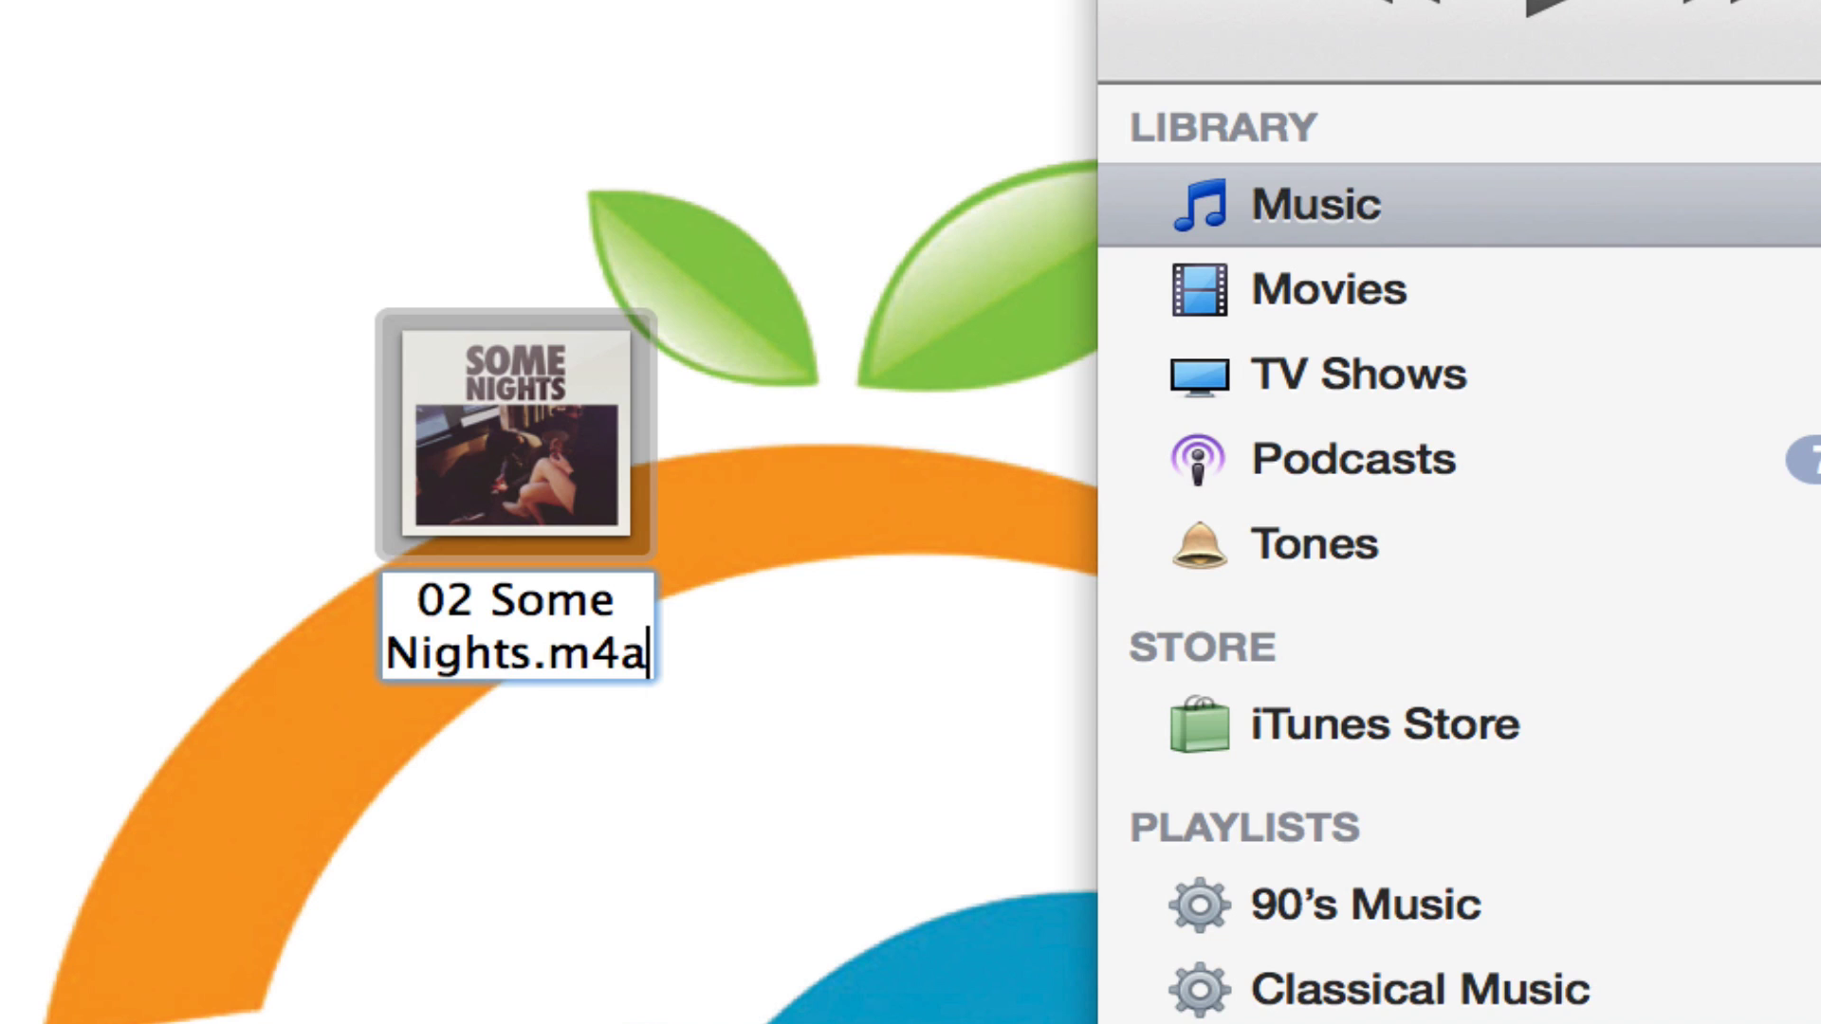
pyautogui.press('BackSpace')
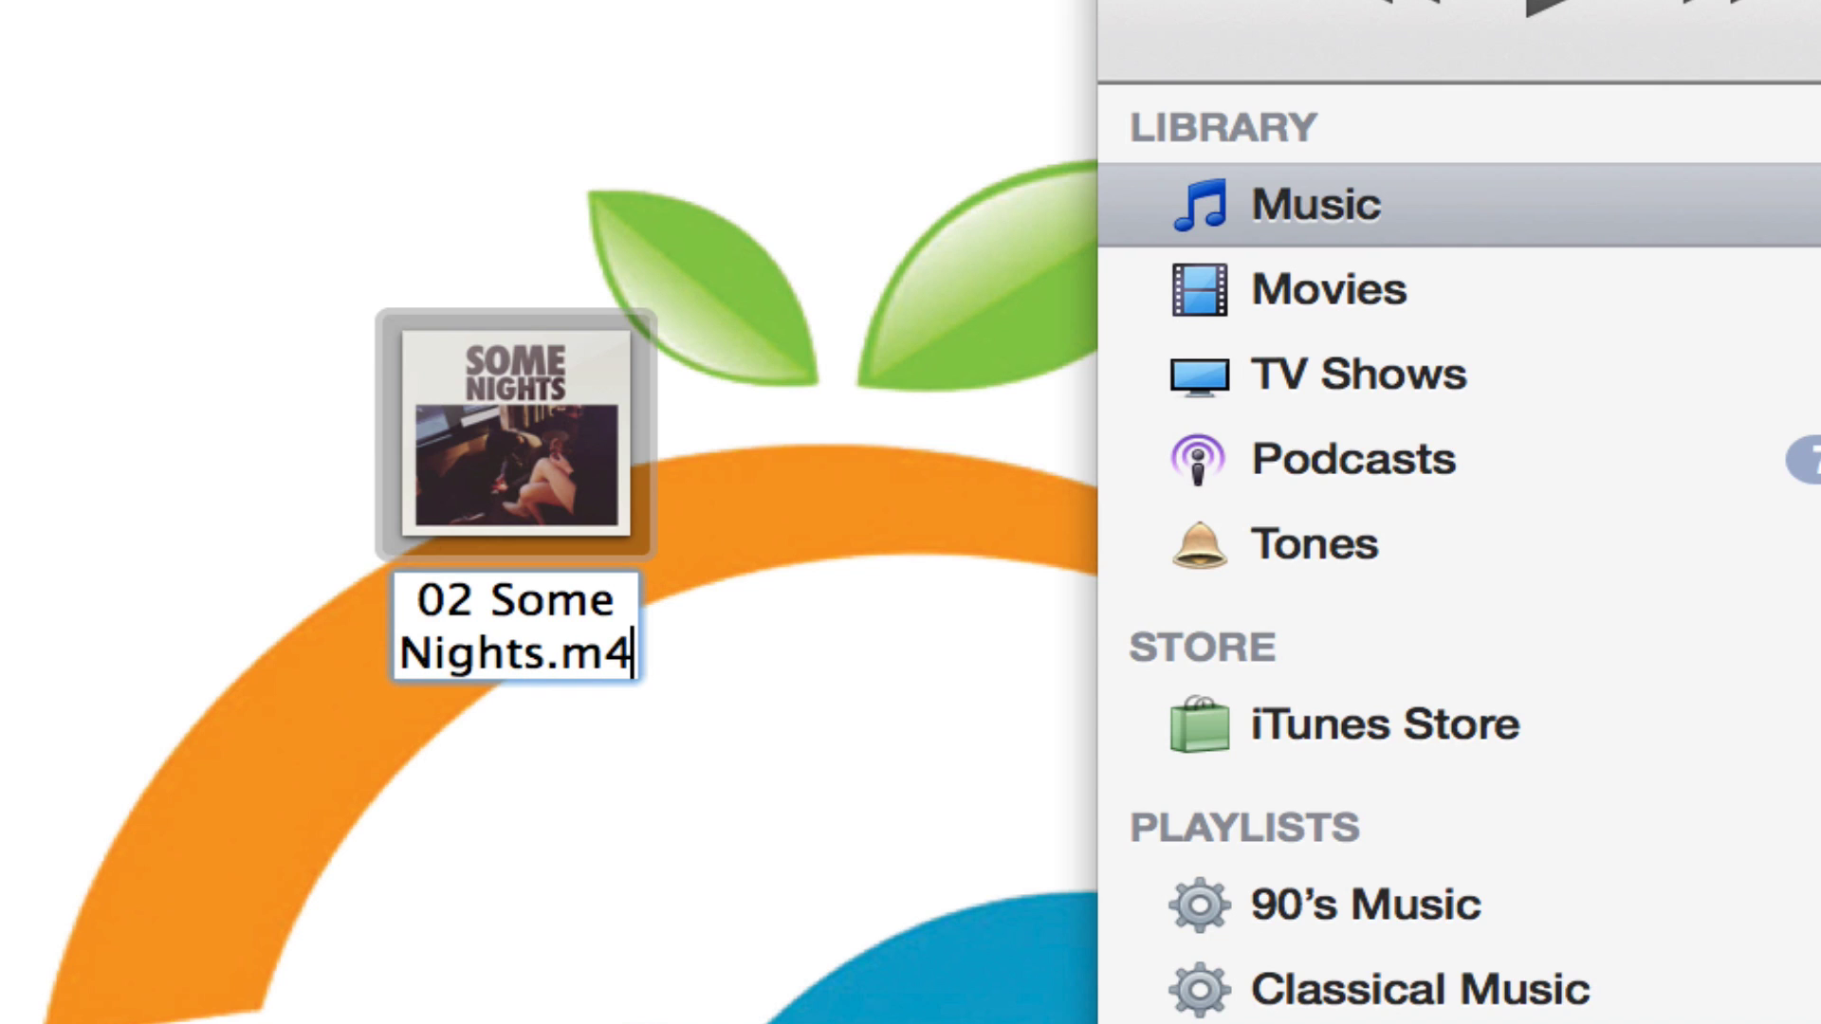
pyautogui.write('4')
pyautogui.press('BackSpace')
pyautogui.write('r')
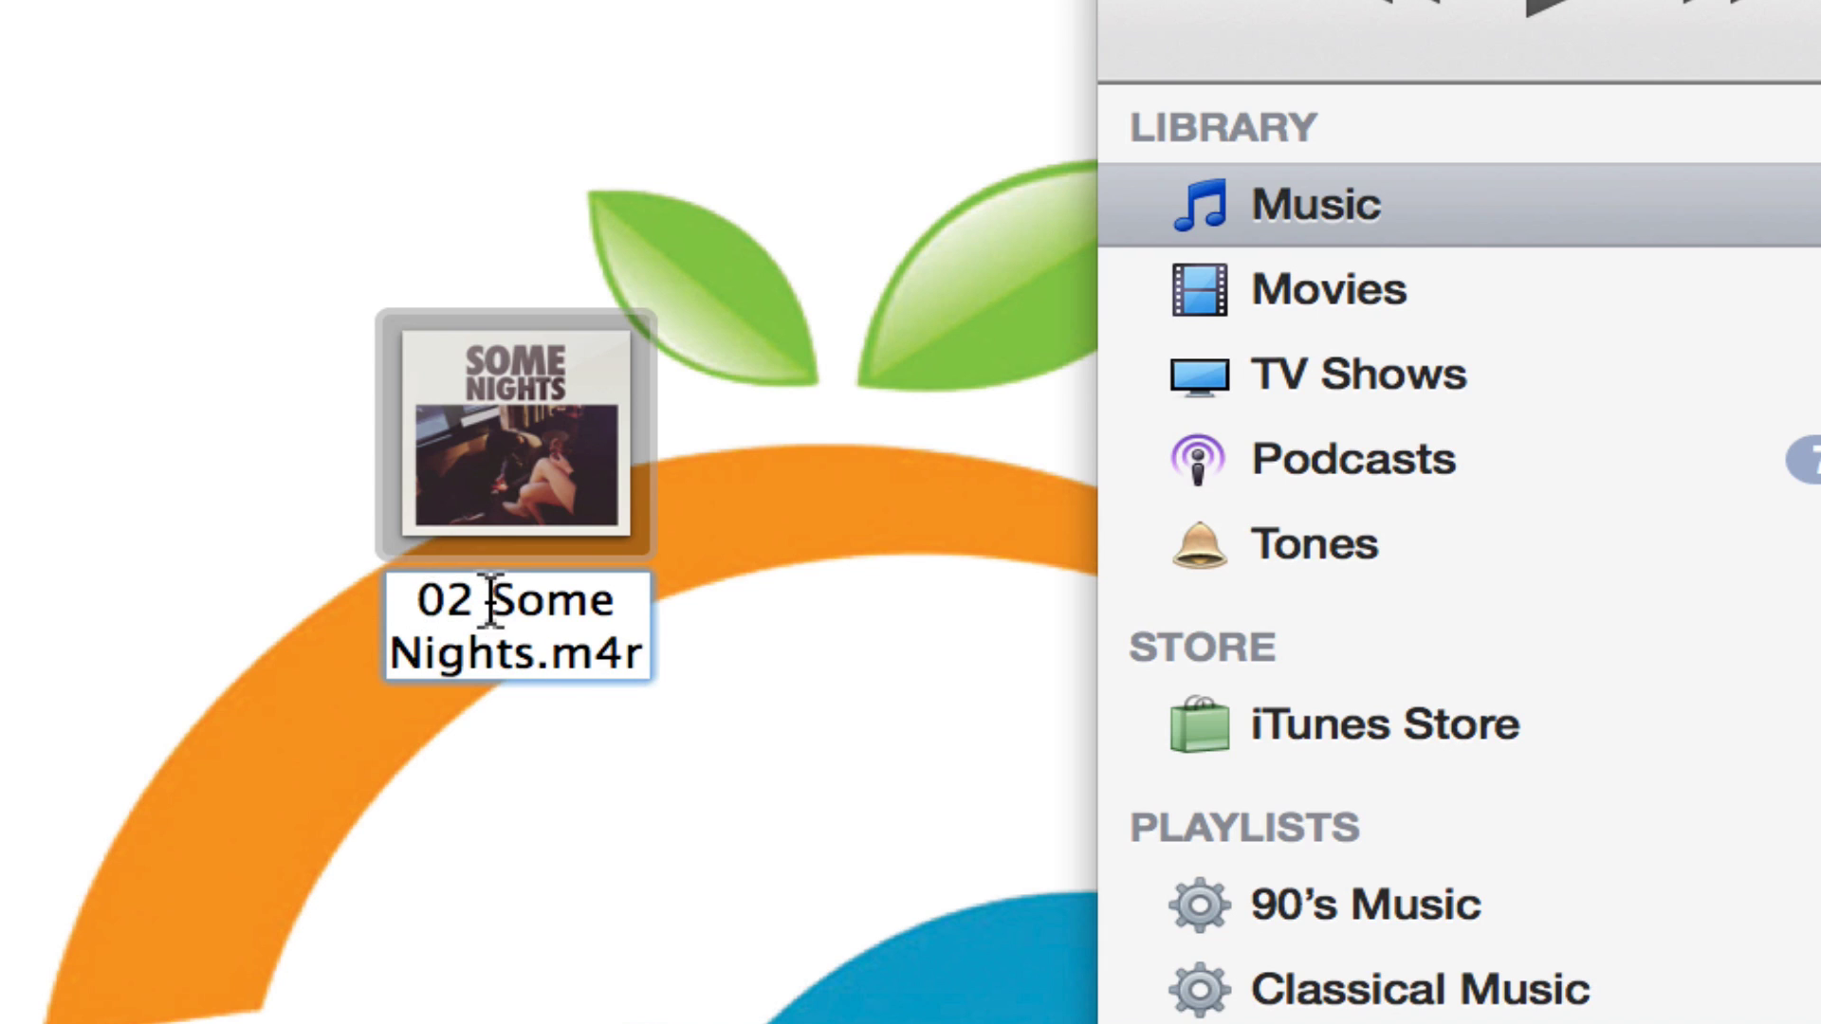
# Remove the "02" prefix so the file is named Some Nights.m4r, and accept the .m4r extension
pyautogui.moveTo(488, 601); pyautogui.dragTo(349, 602)
pyautogui.press('BackSpace')
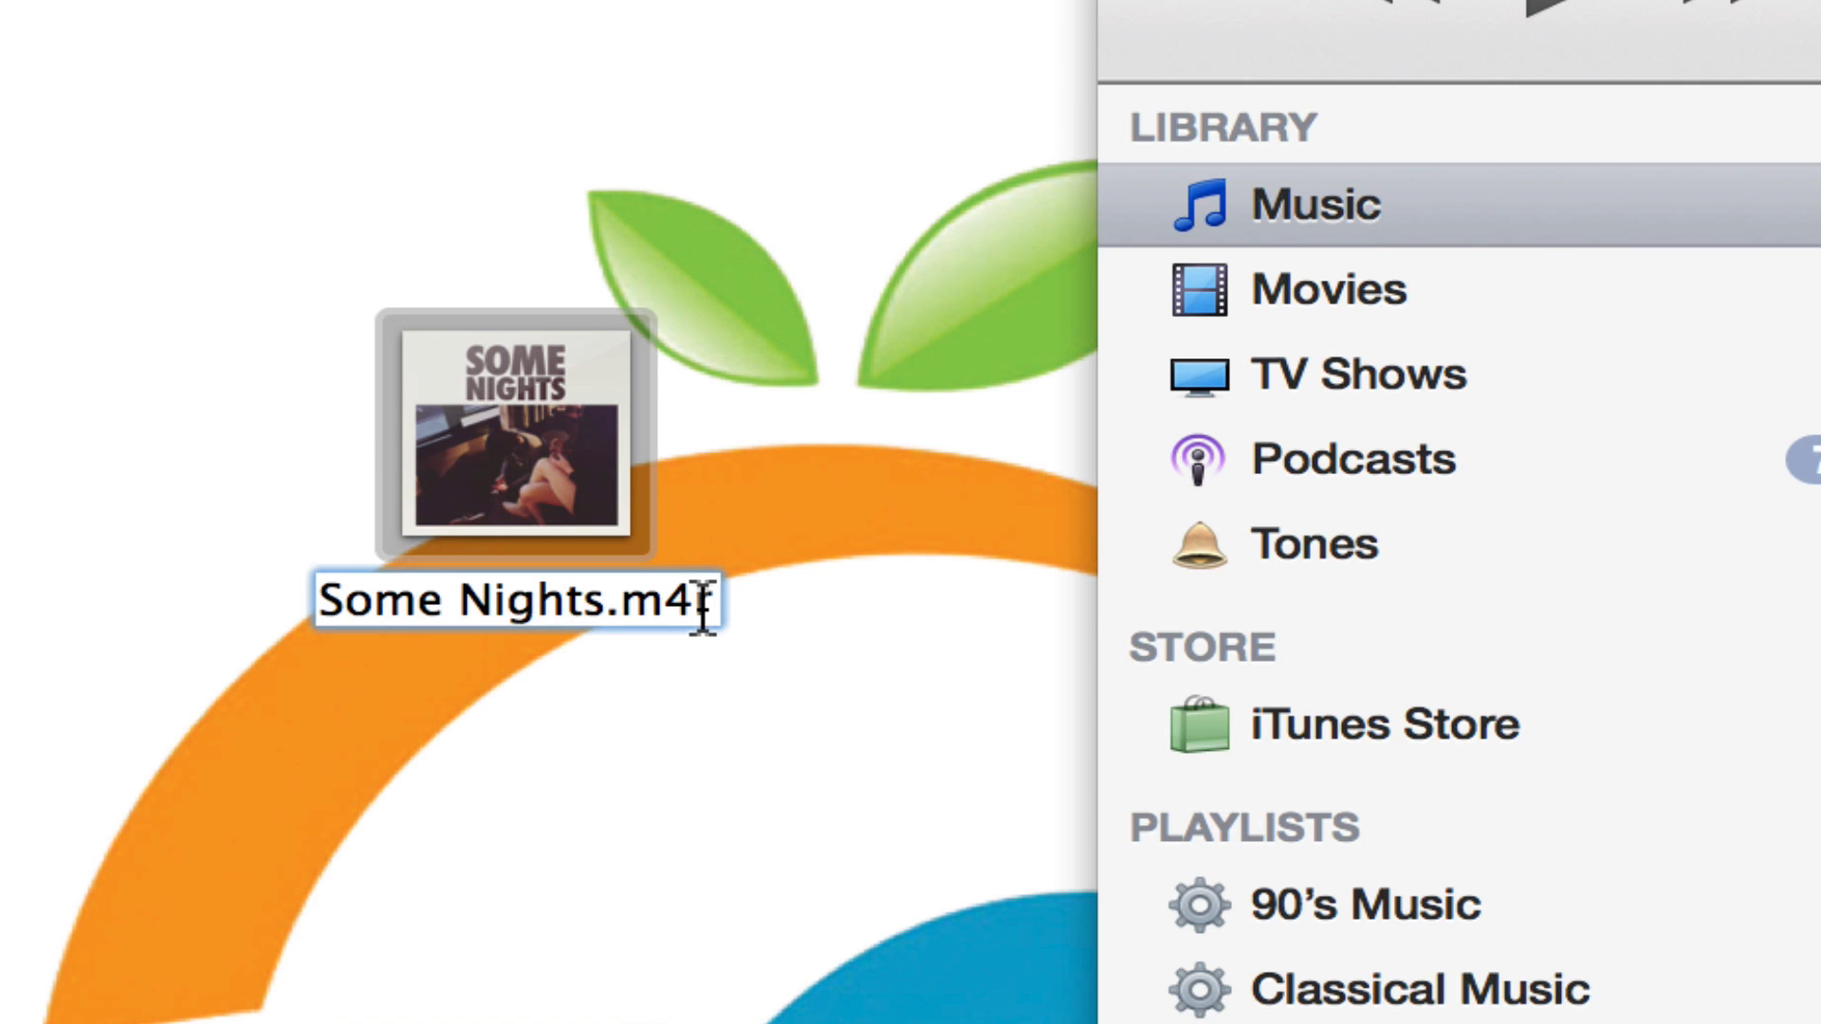
pyautogui.press('Return')
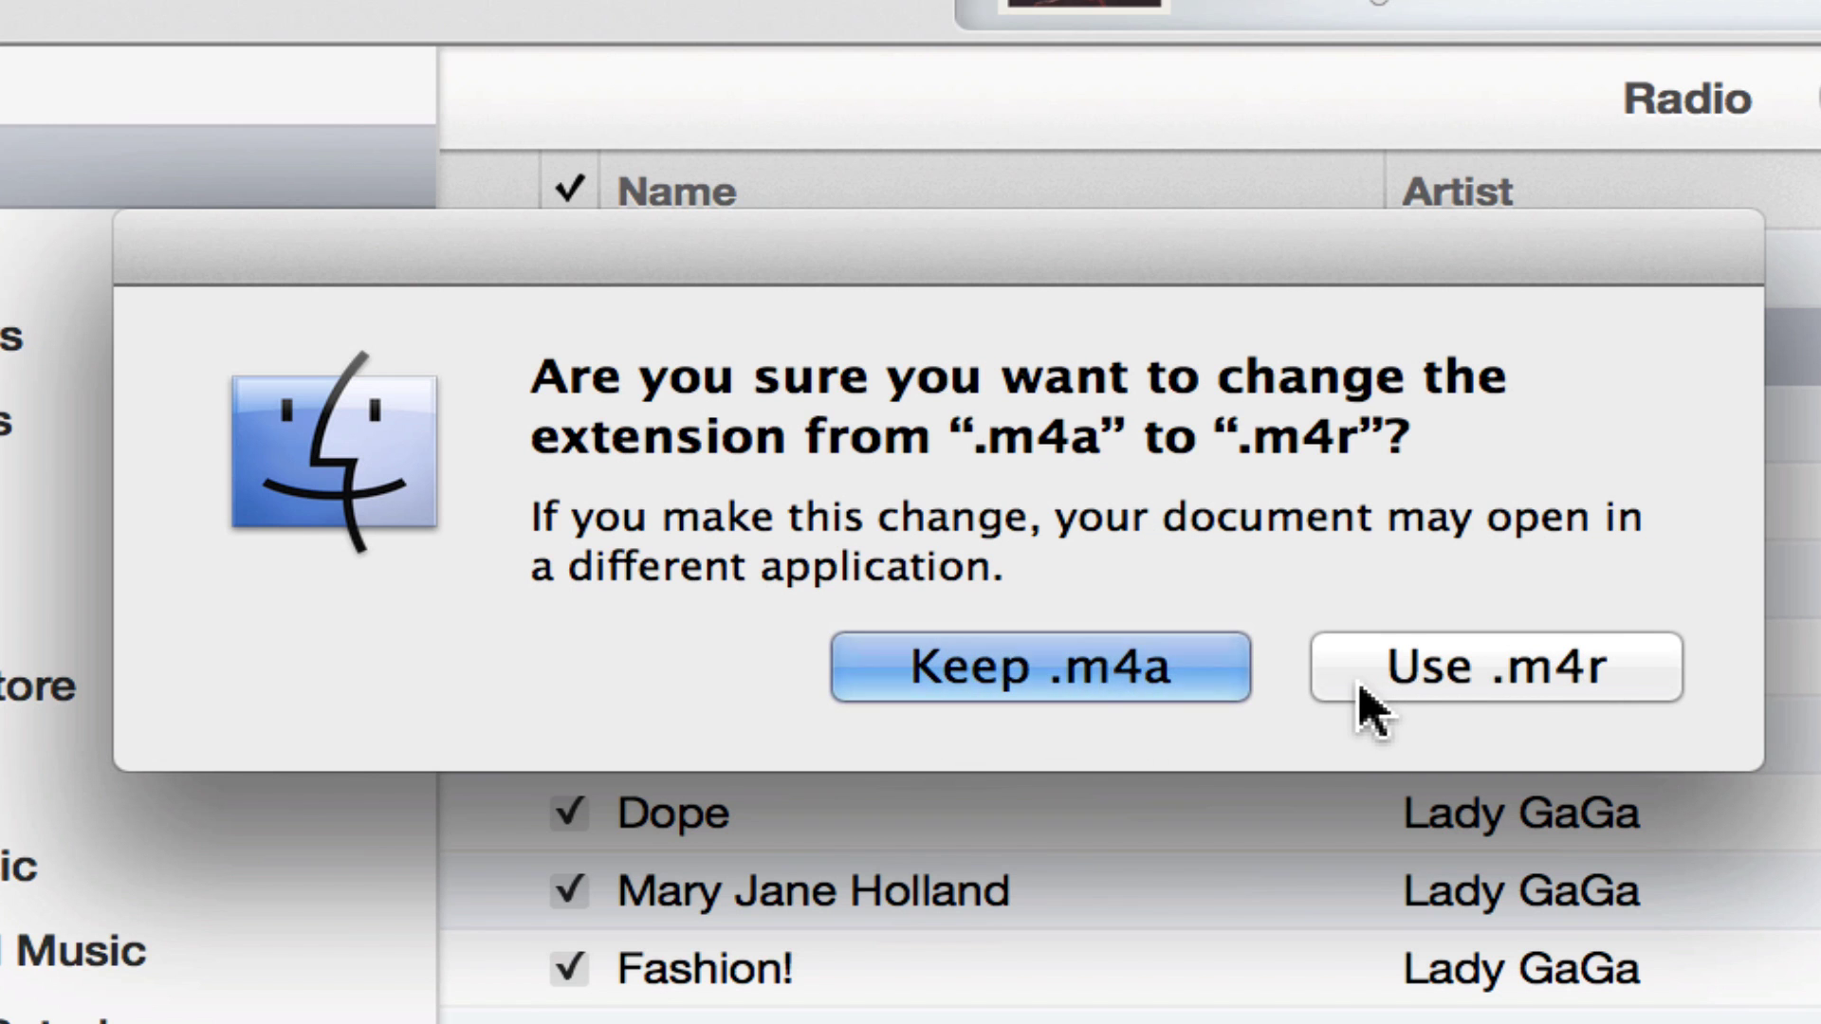
pyautogui.click(1434, 707)
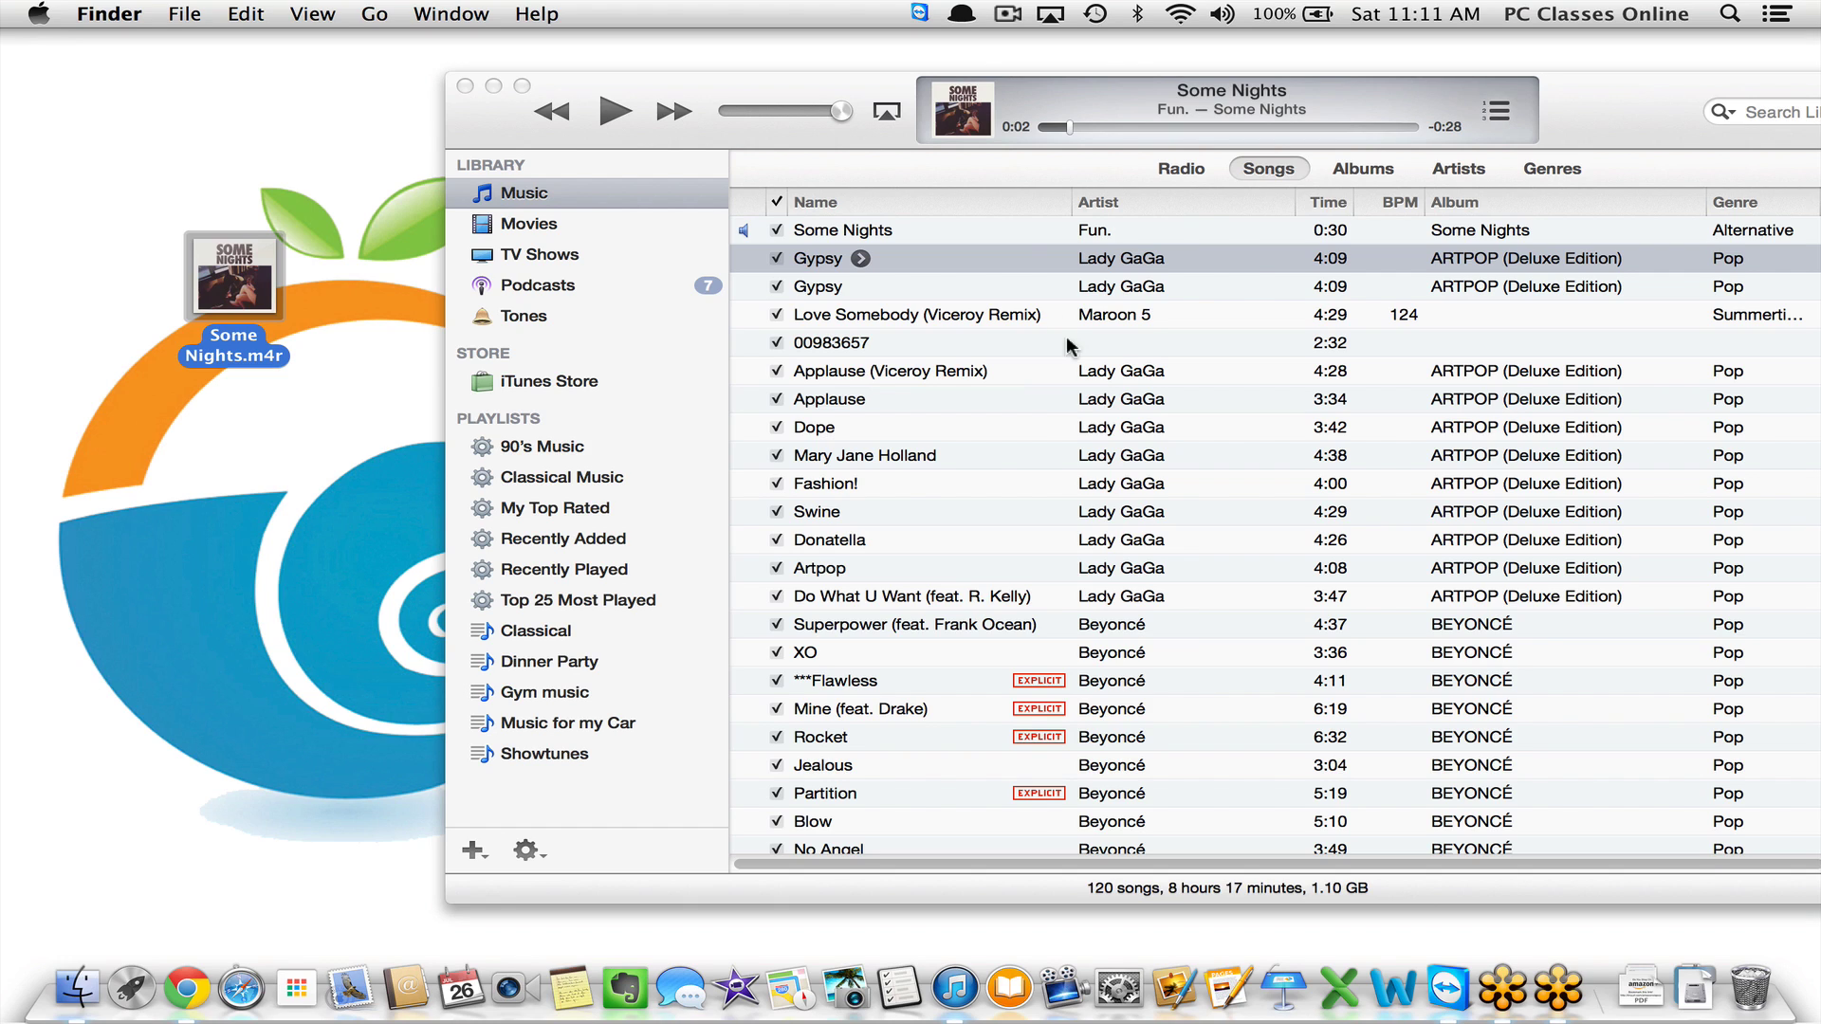
# Try to import Some Nights.m4r from the desktop into iTunes and open the Tones library to check for it
pyautogui.moveTo(208, 292)
pyautogui.moveTo(206, 296); pyautogui.dragTo(956, 384)
pyautogui.click(477, 320)
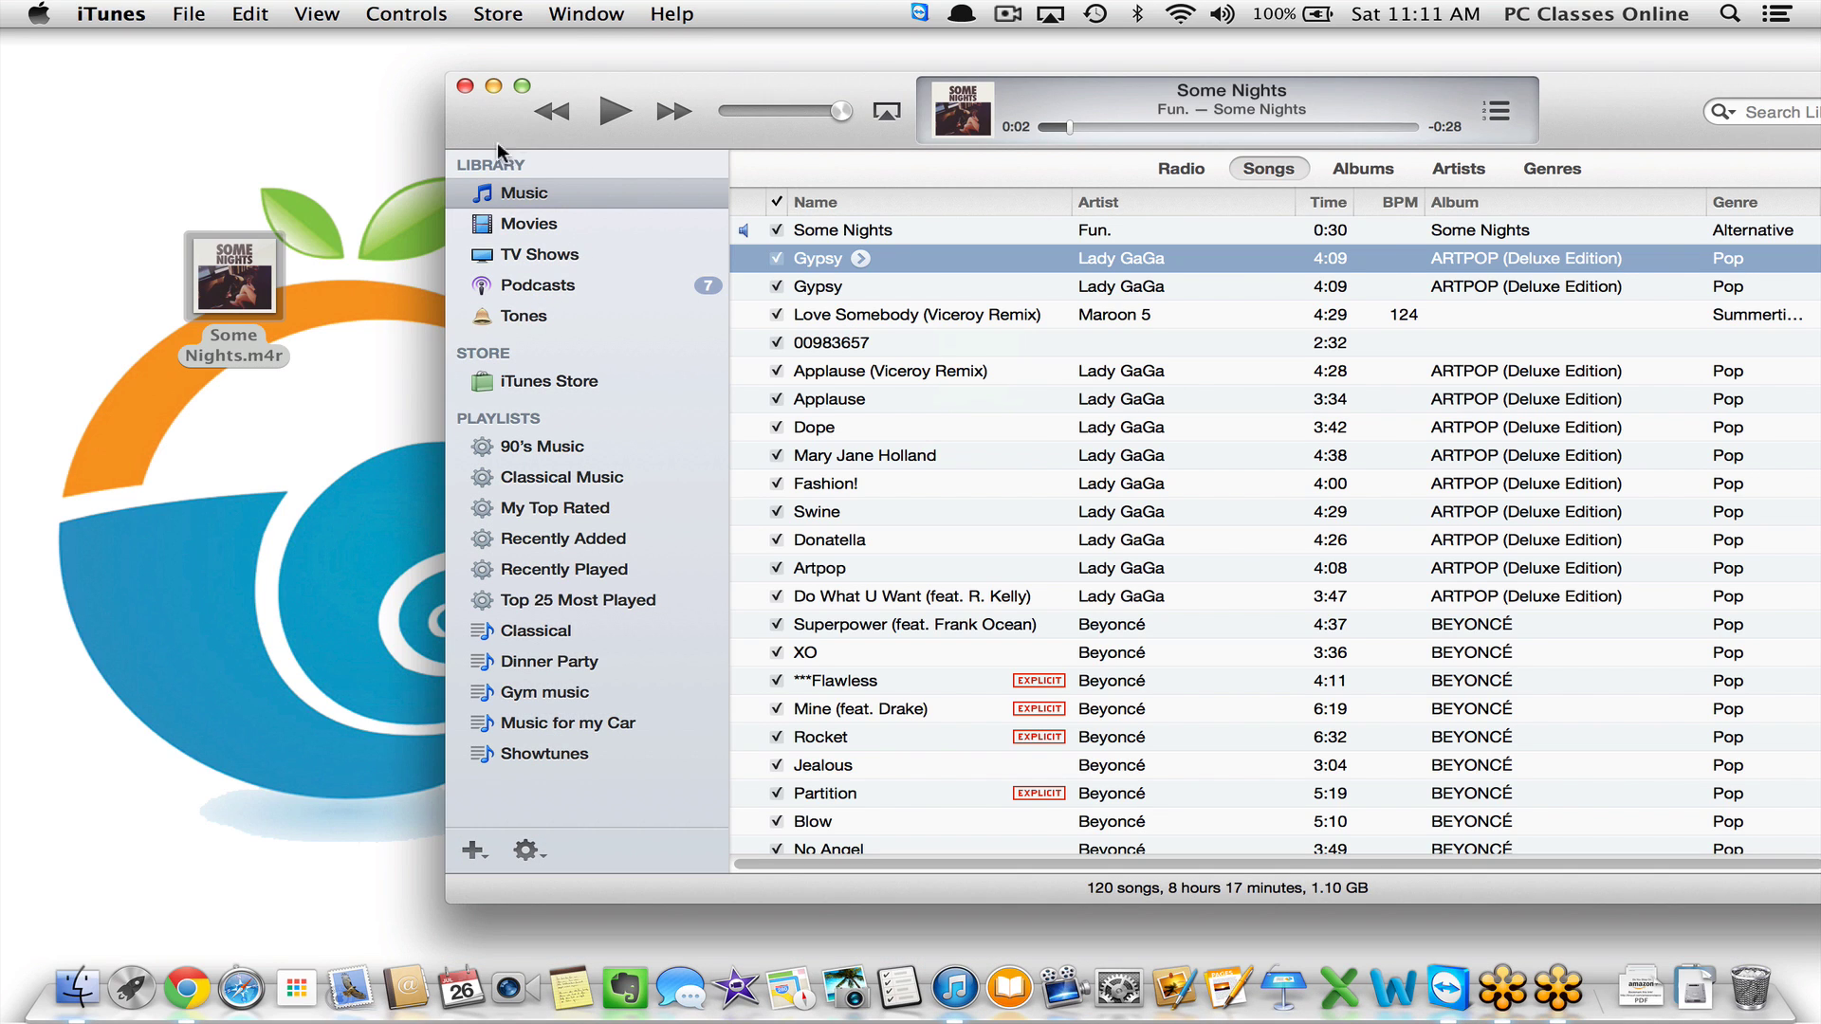
pyautogui.click(494, 322)
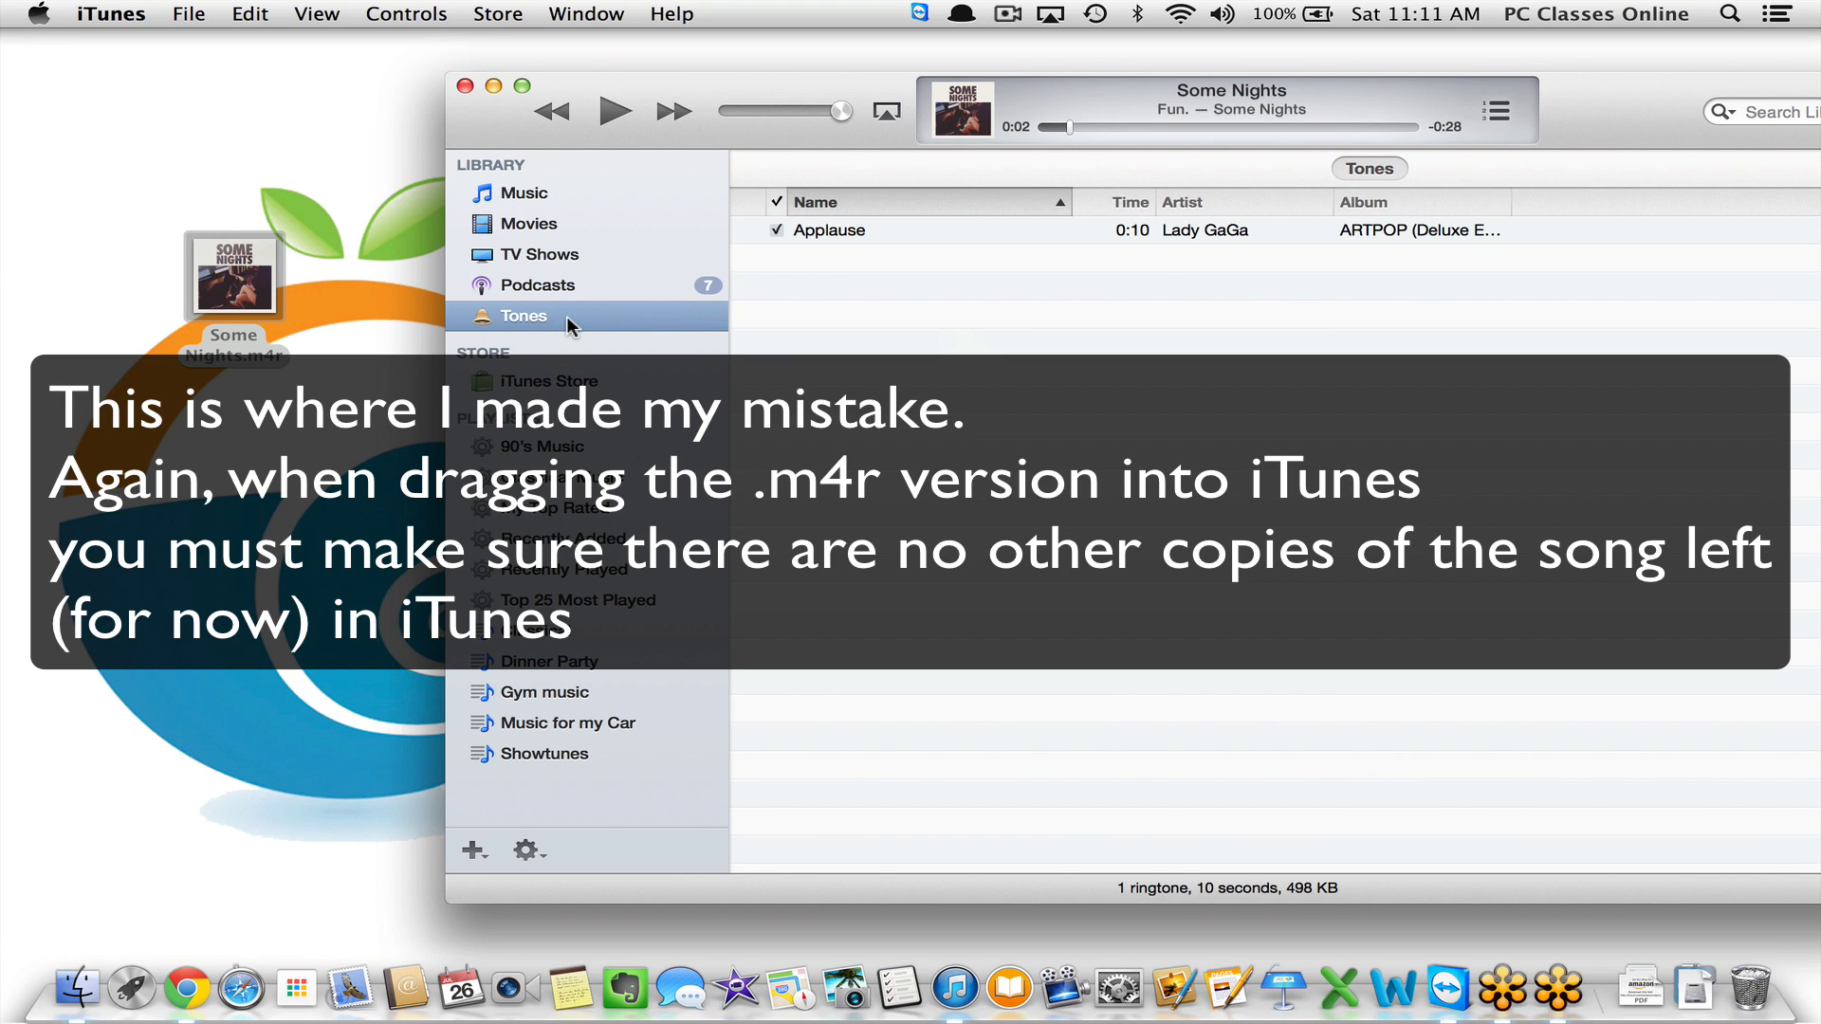
# Show the Music library's songs, try again to import Some Nights.m4r from the desktop into iTunes, and pause playback
pyautogui.moveTo(713, 84); pyautogui.dragTo(609, 85)
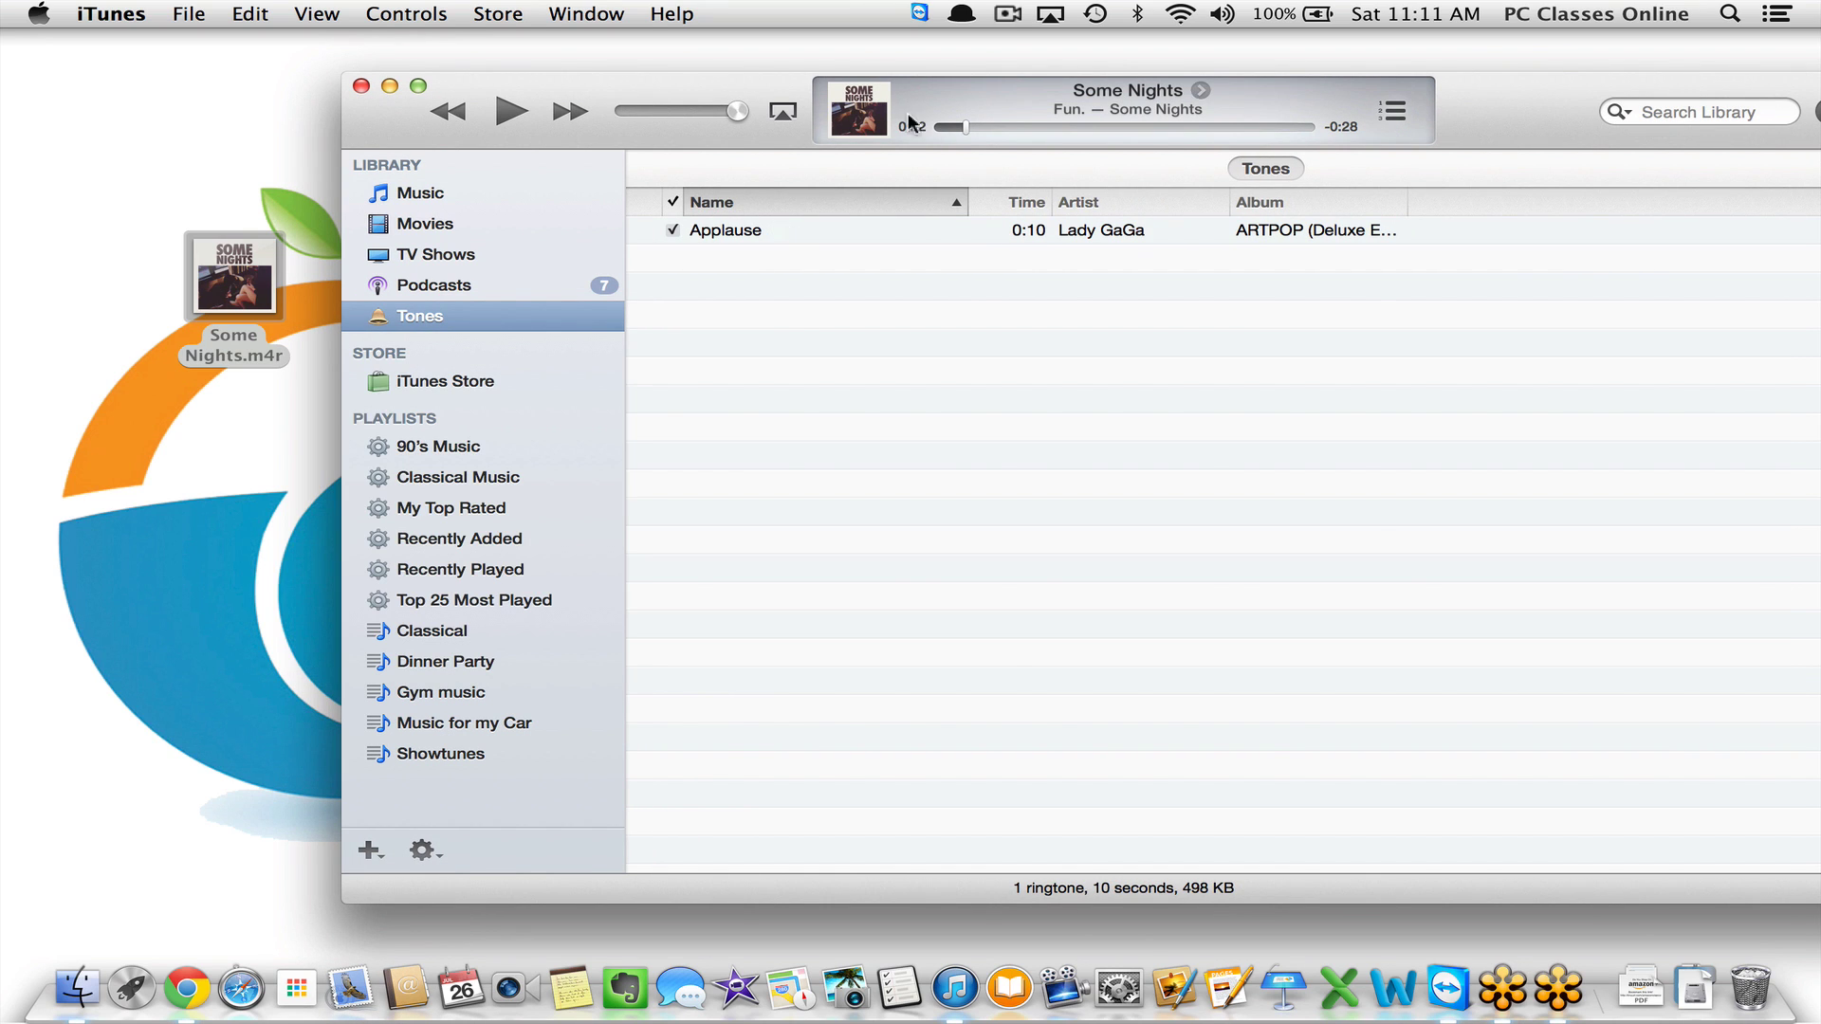
pyautogui.click(446, 193)
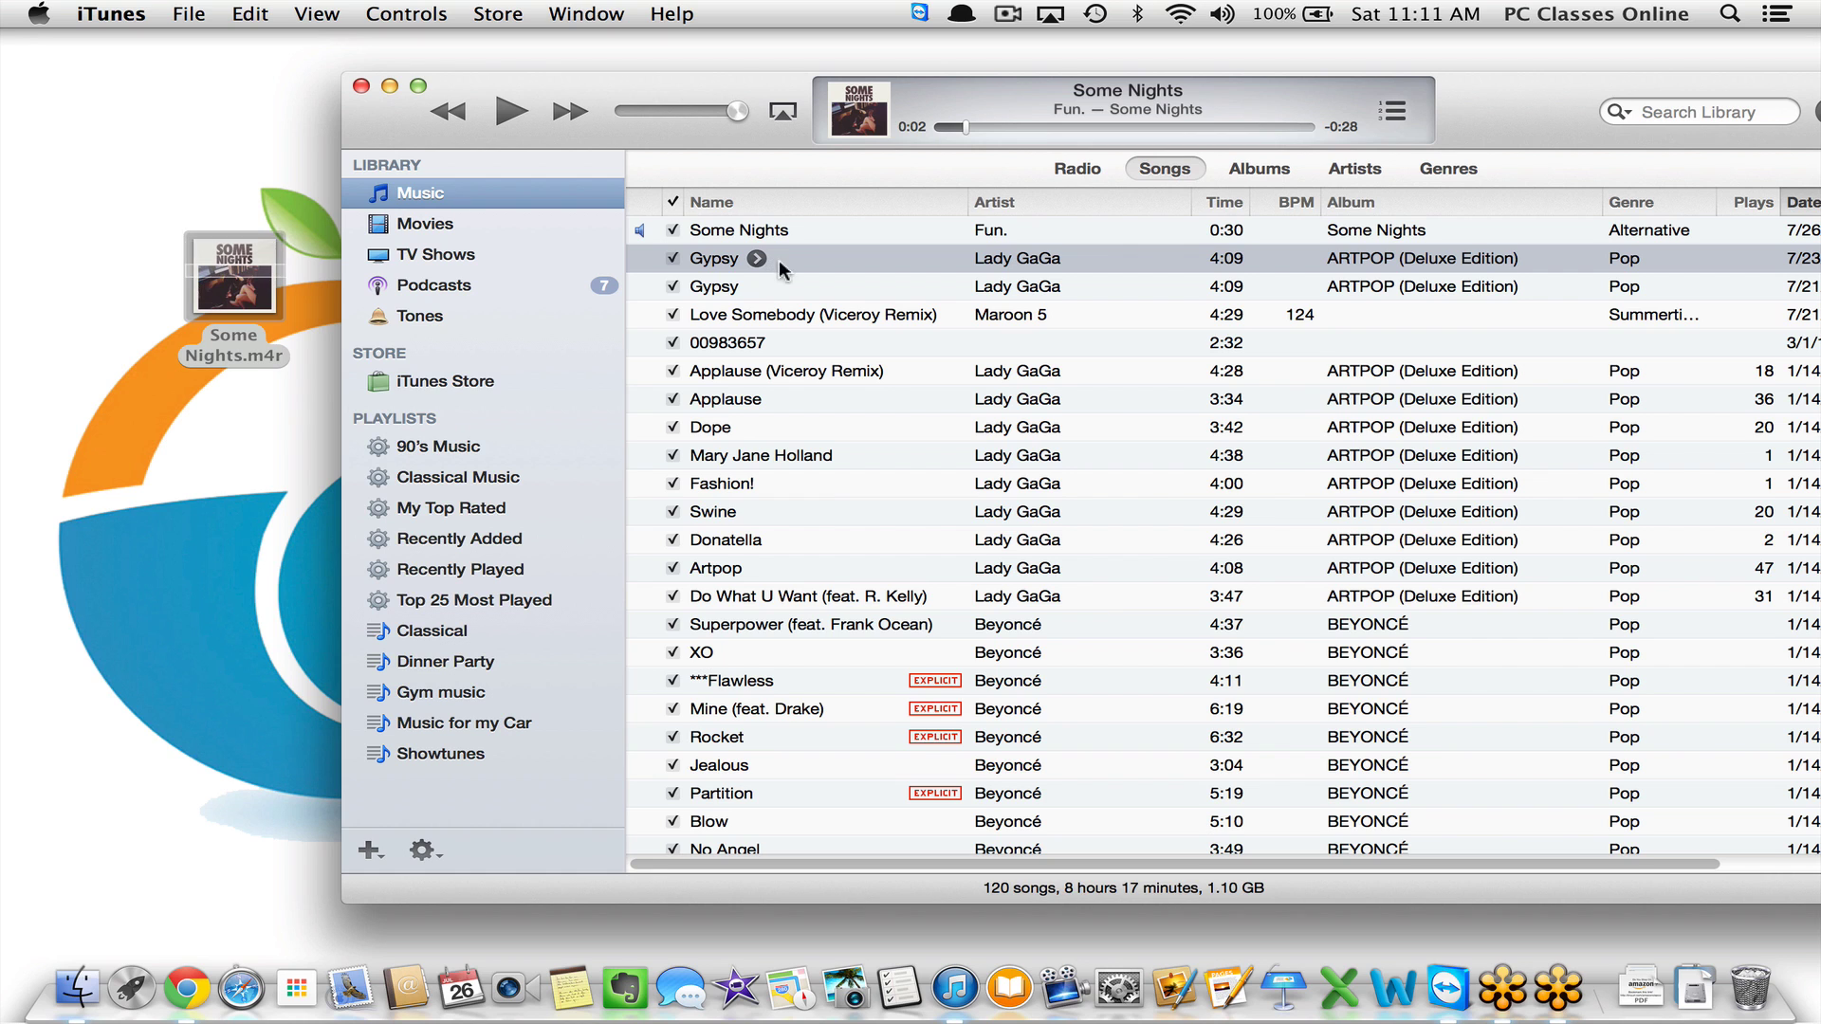
pyautogui.click(200, 290)
pyautogui.moveTo(199, 289); pyautogui.dragTo(946, 994)
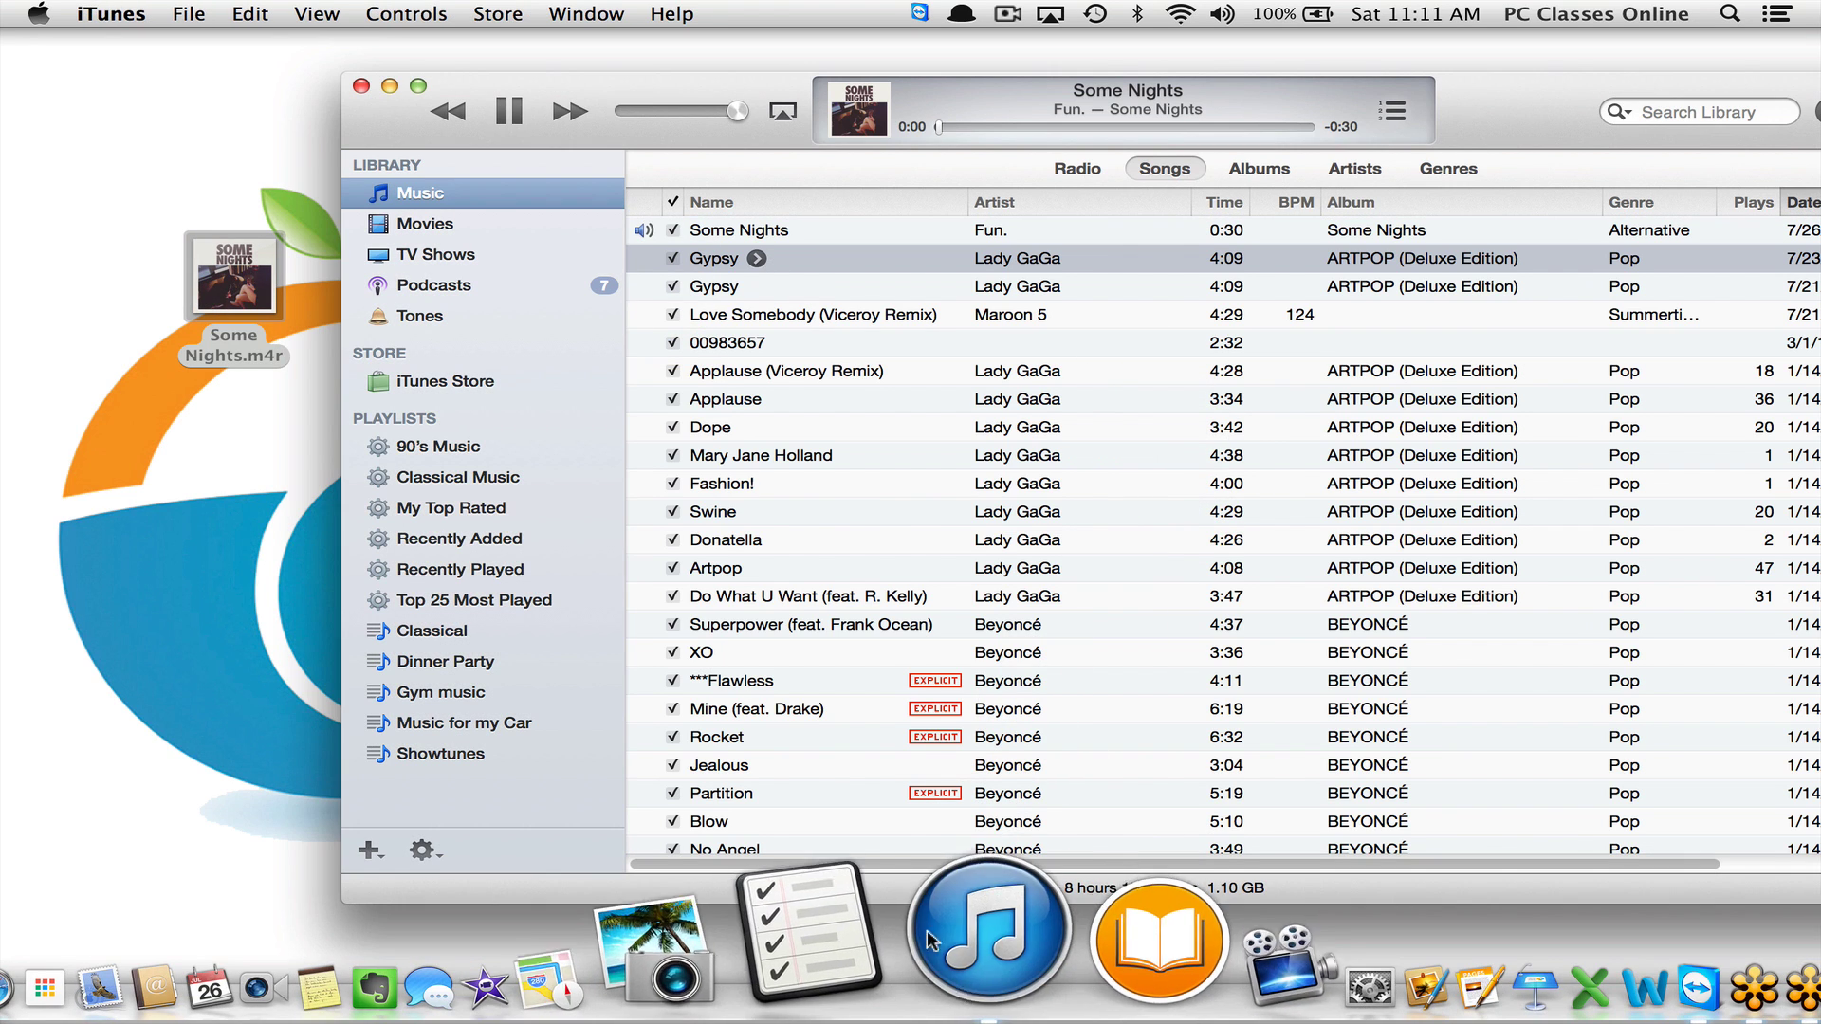
pyautogui.click(510, 118)
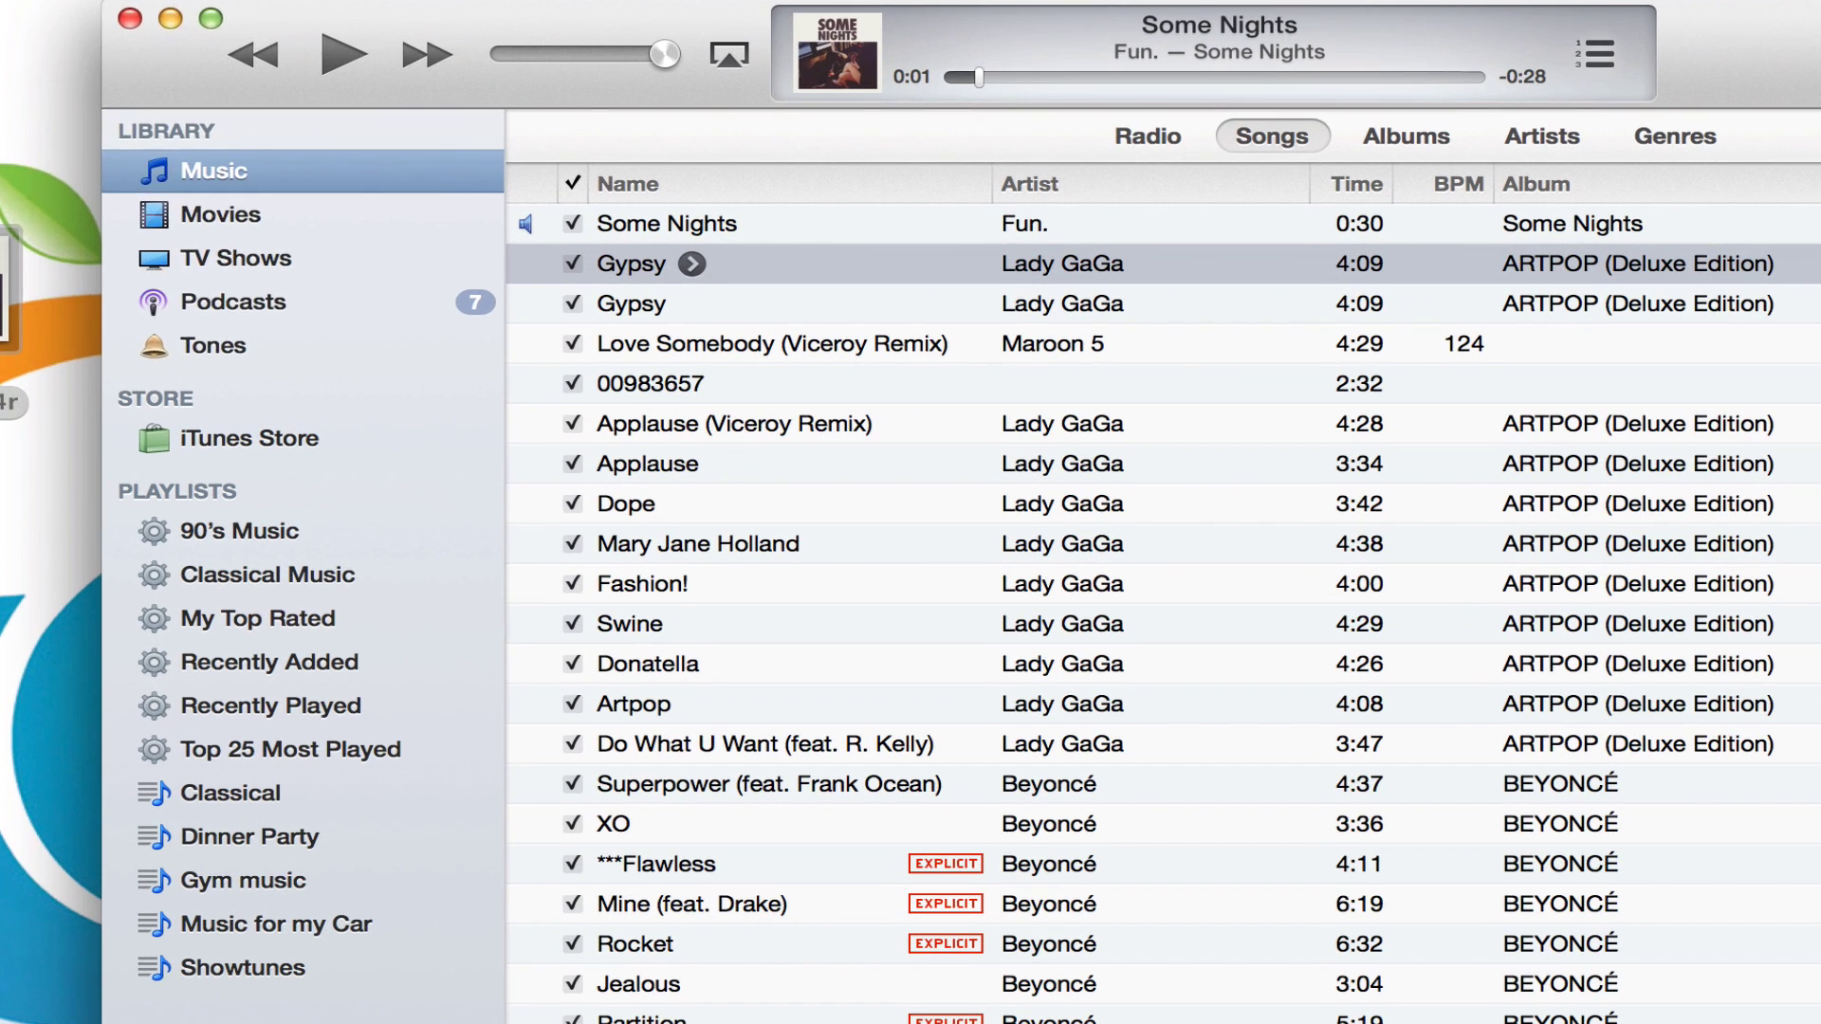
# Check the sidebar display option and the Tones setting in the General preferences, and close the preferences
pyautogui.click(315, 13)
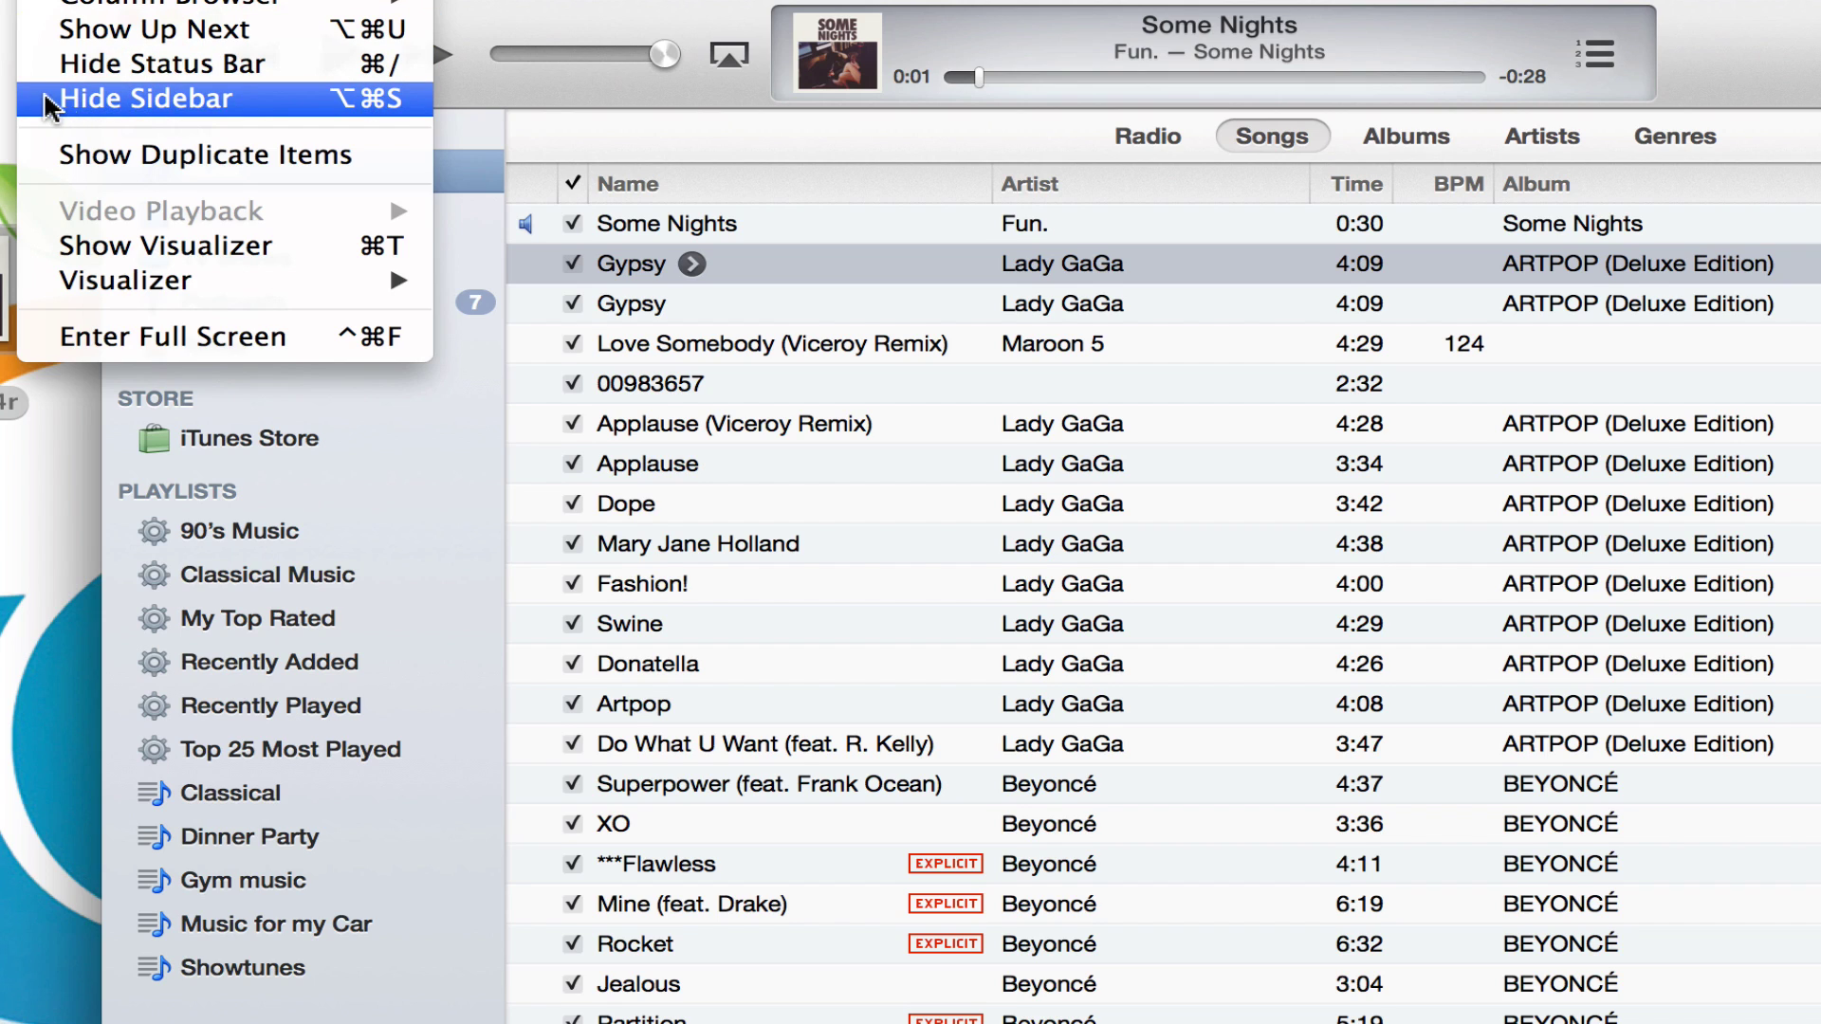
pyautogui.click(264, 99)
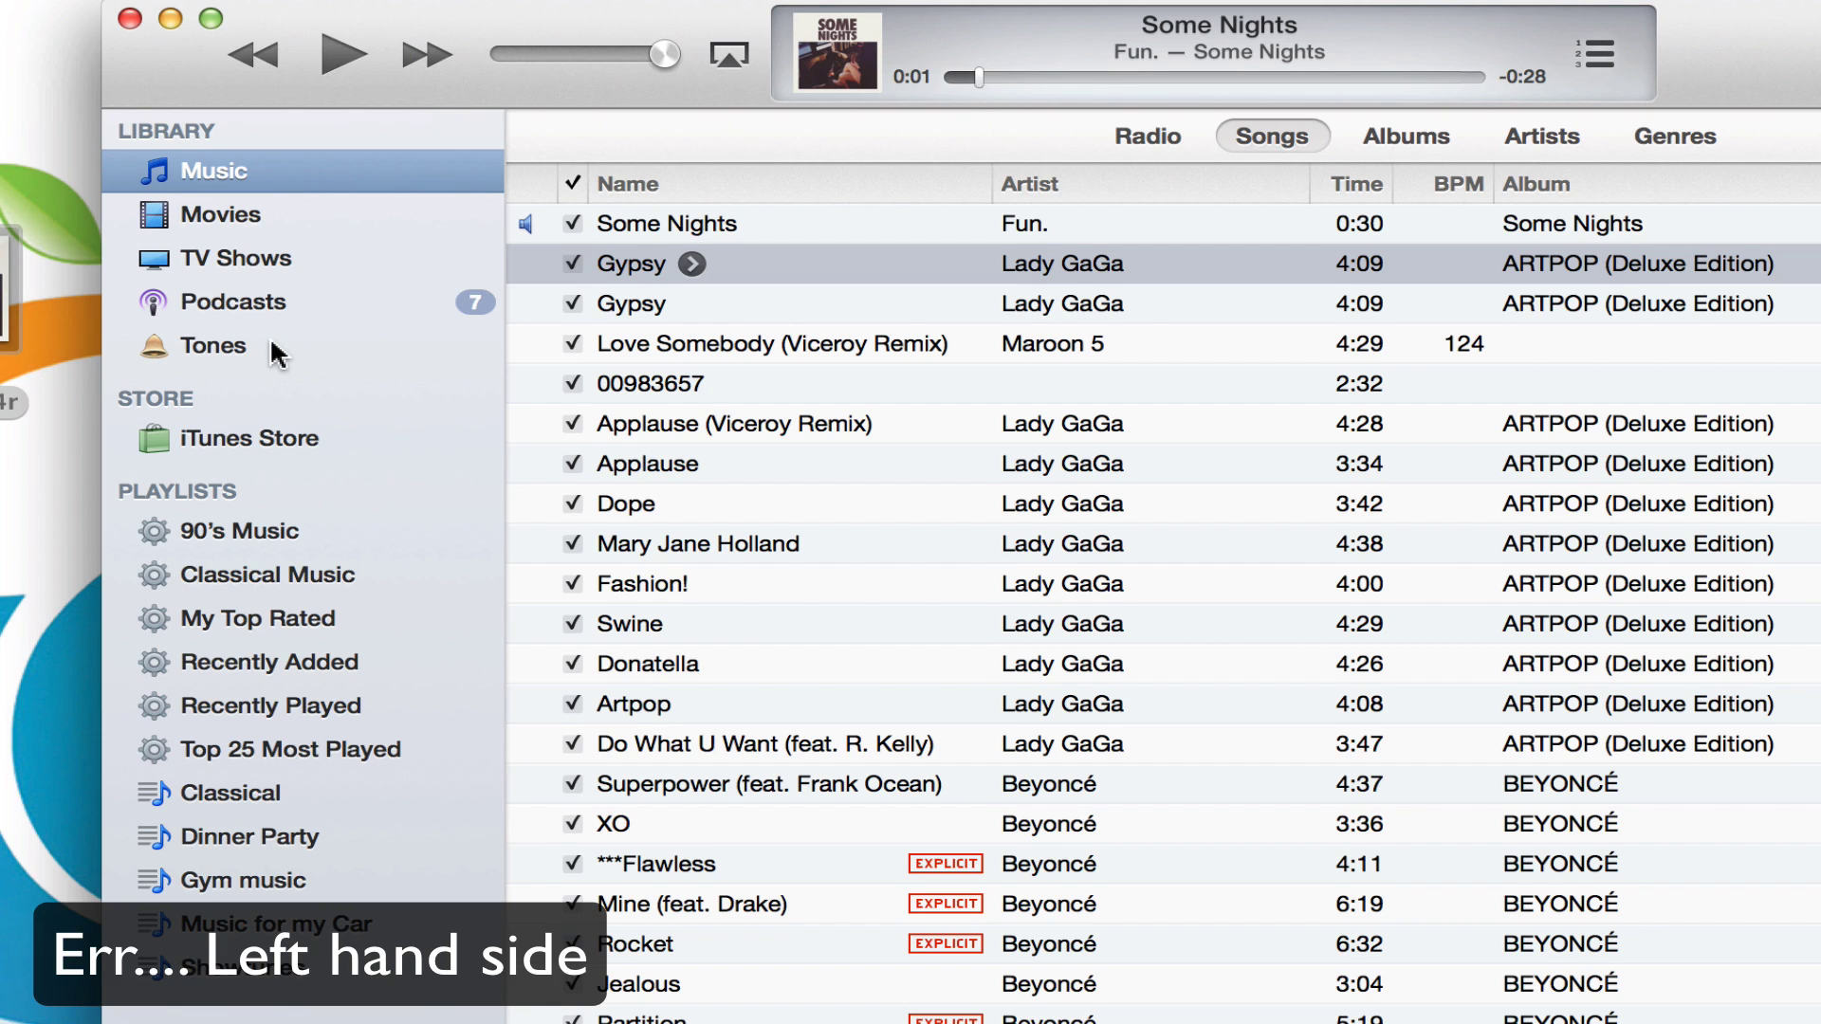
pyautogui.click(2, 2)
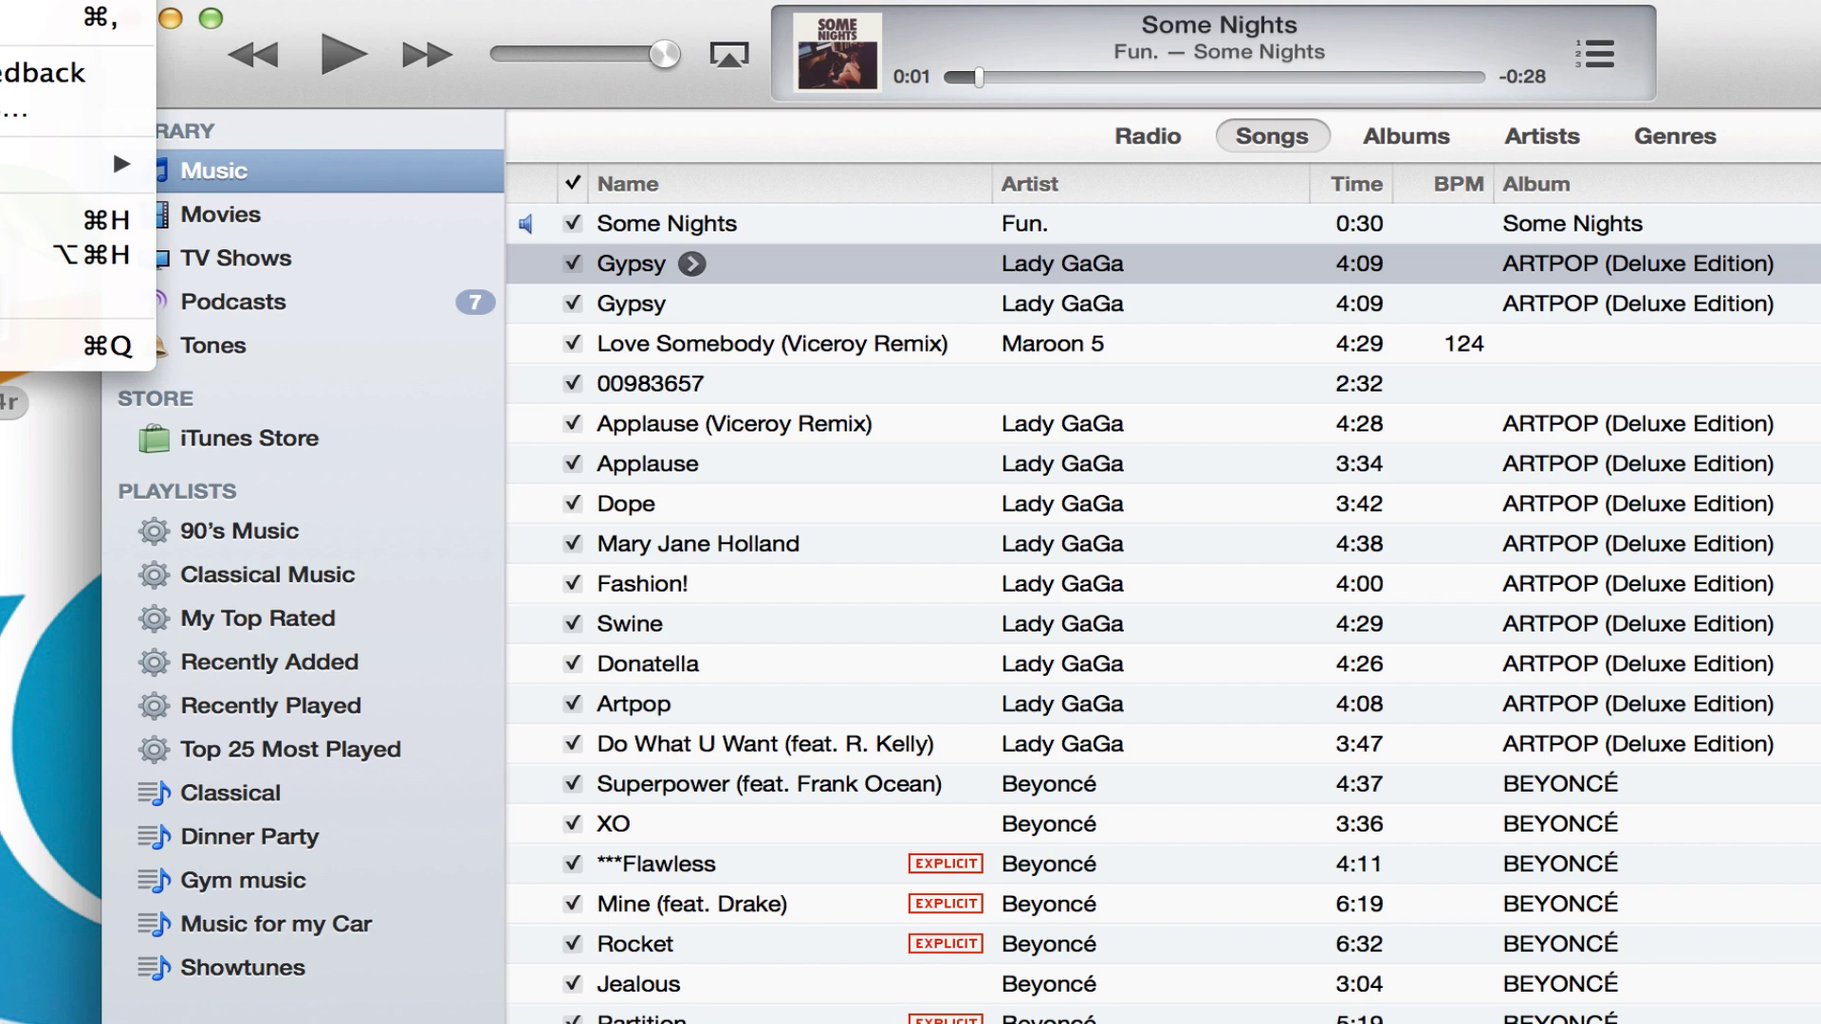
pyautogui.click(4, 17)
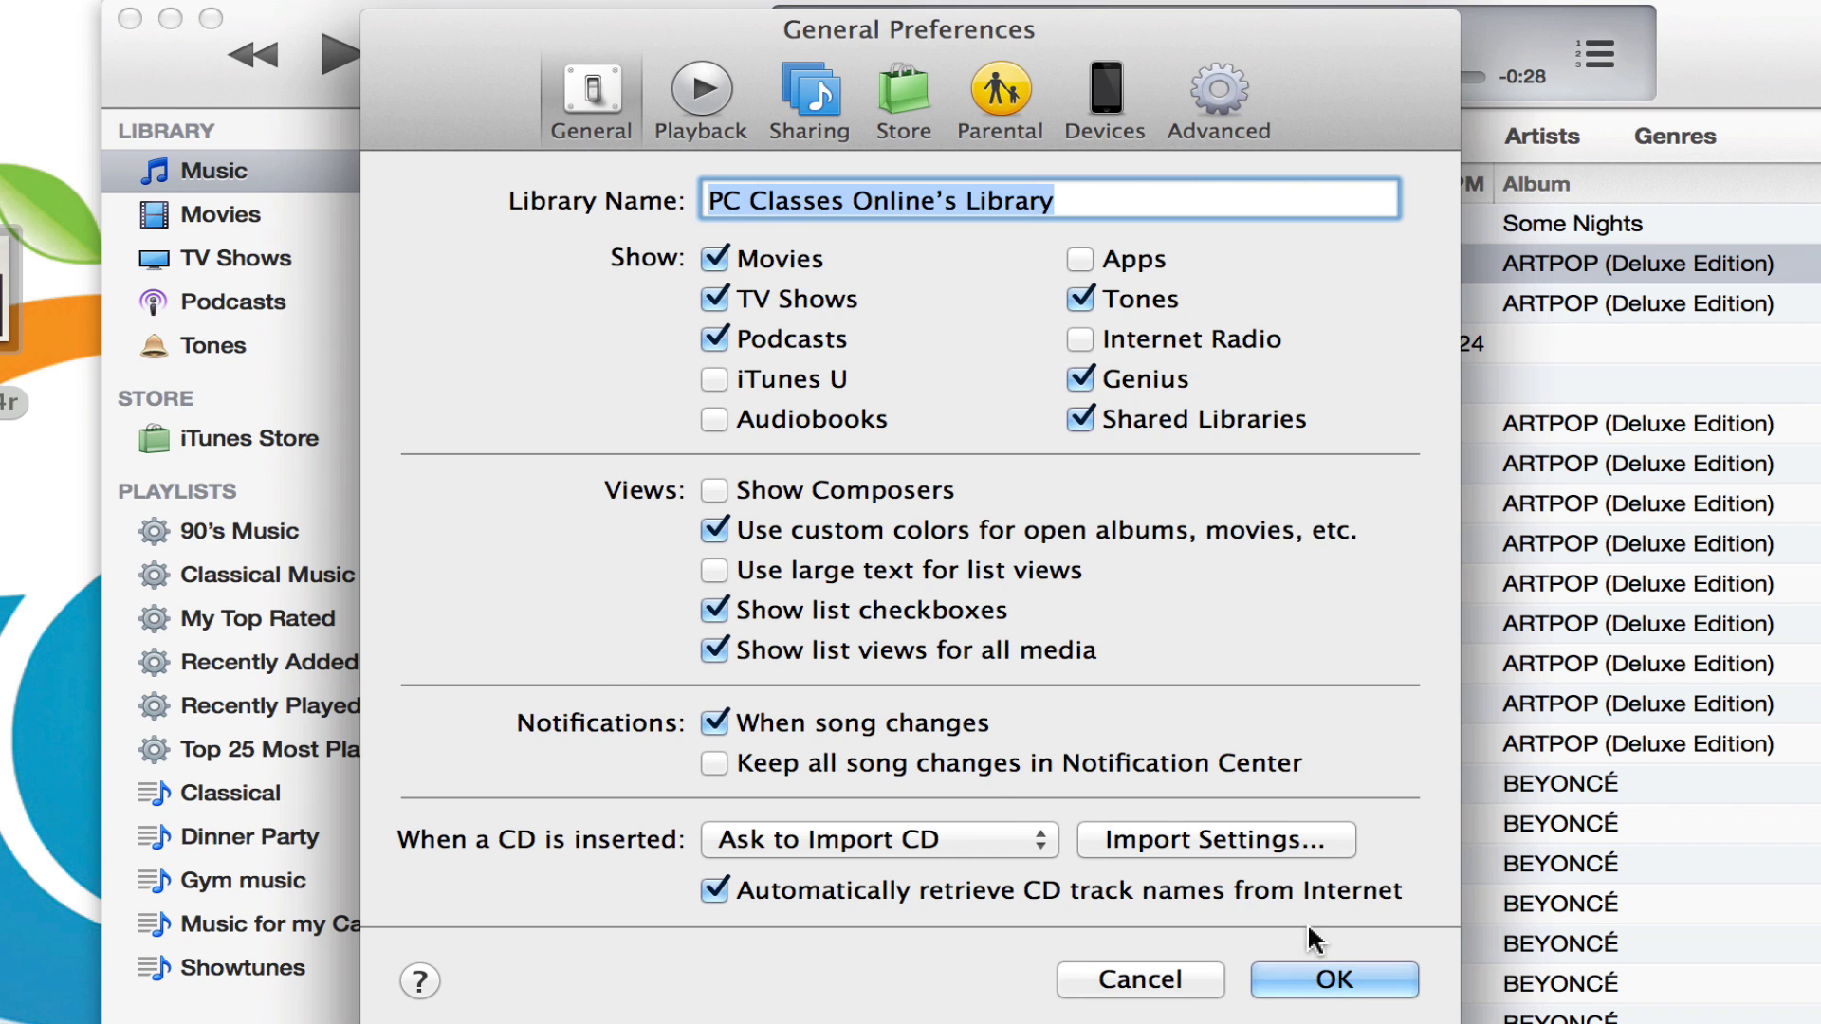
pyautogui.click(1338, 981)
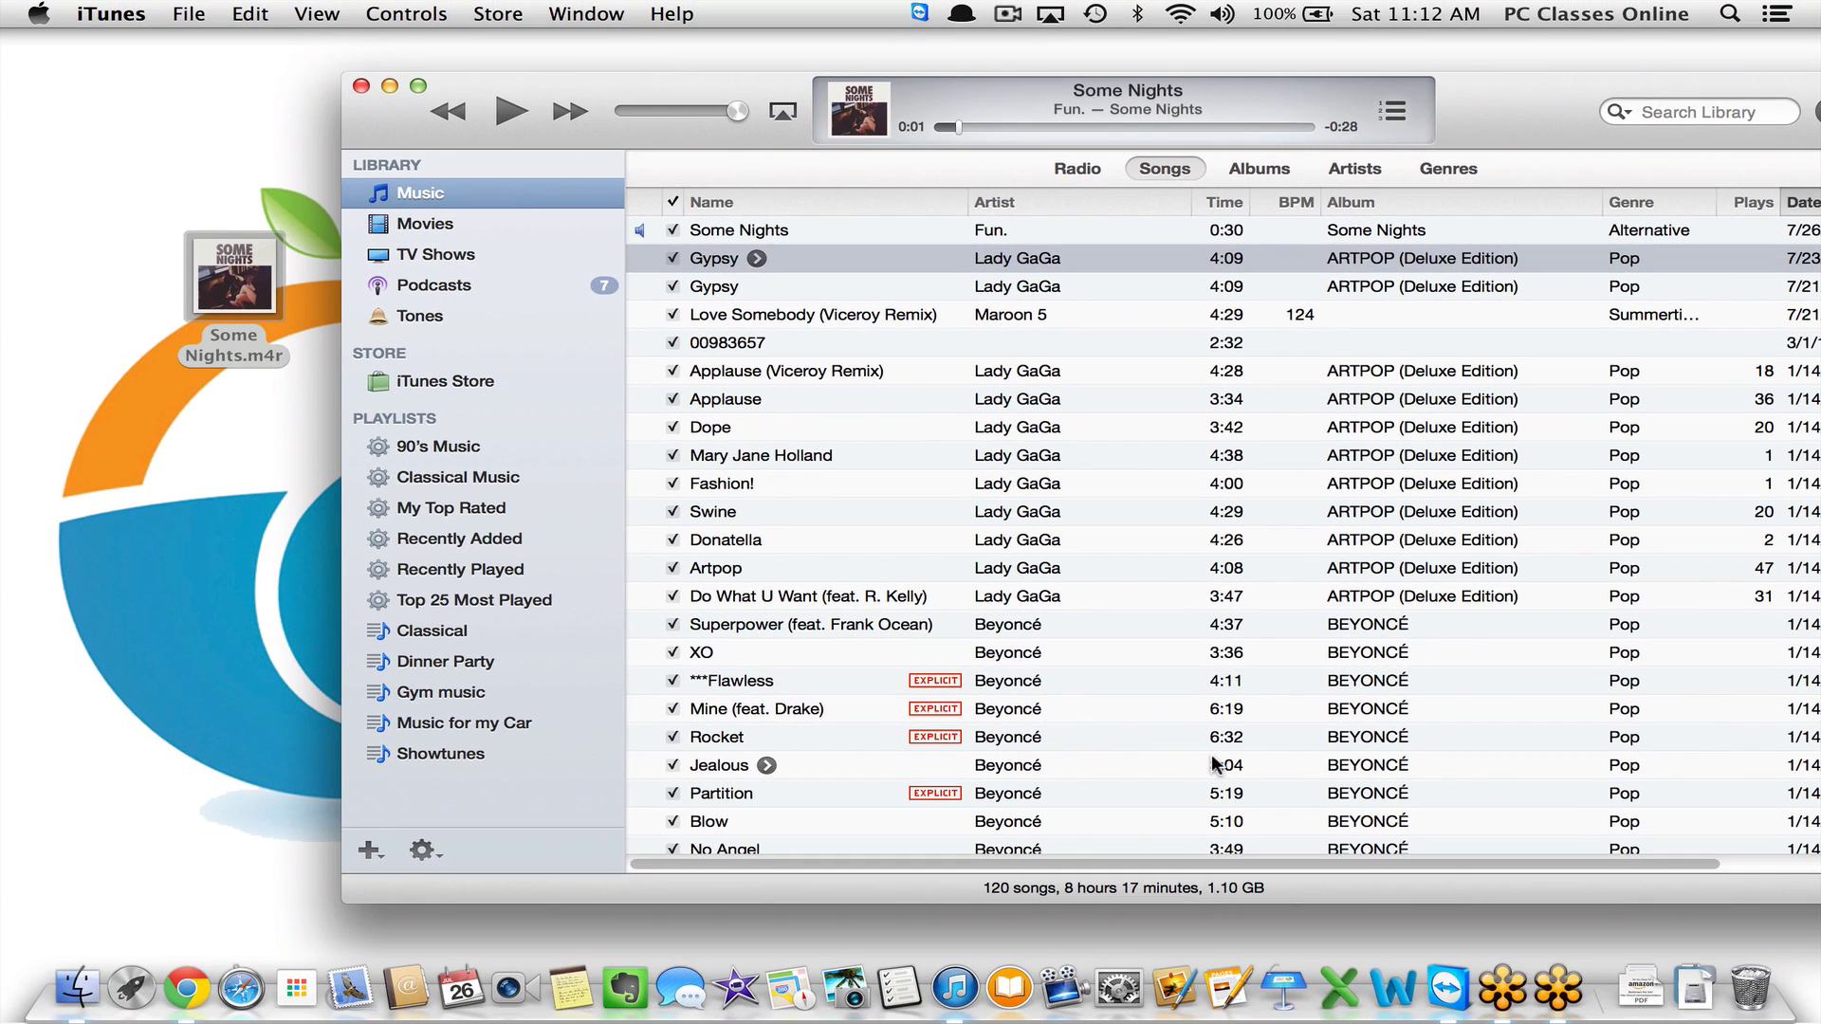